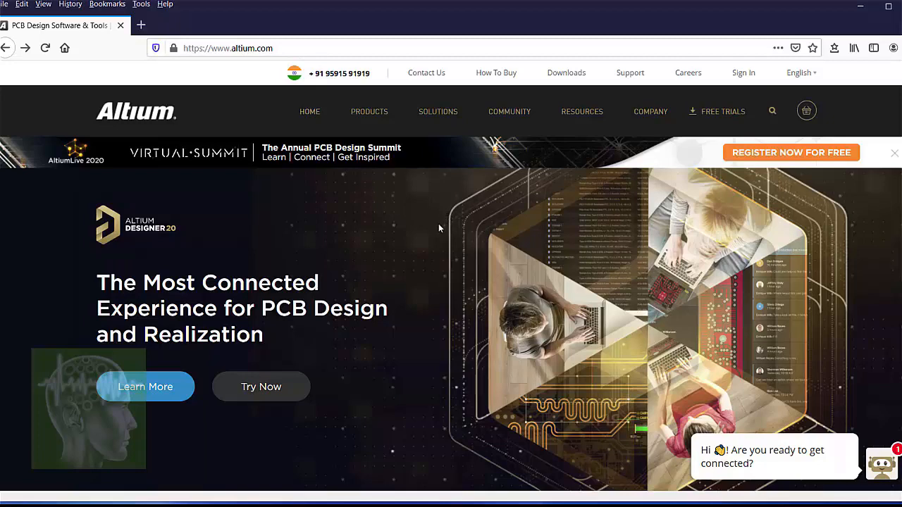
# Step: View the Altium Designer student license request form, answering No to already using it and choosing the student school-project reason
pyautogui.scroll(-2, 378, 208)
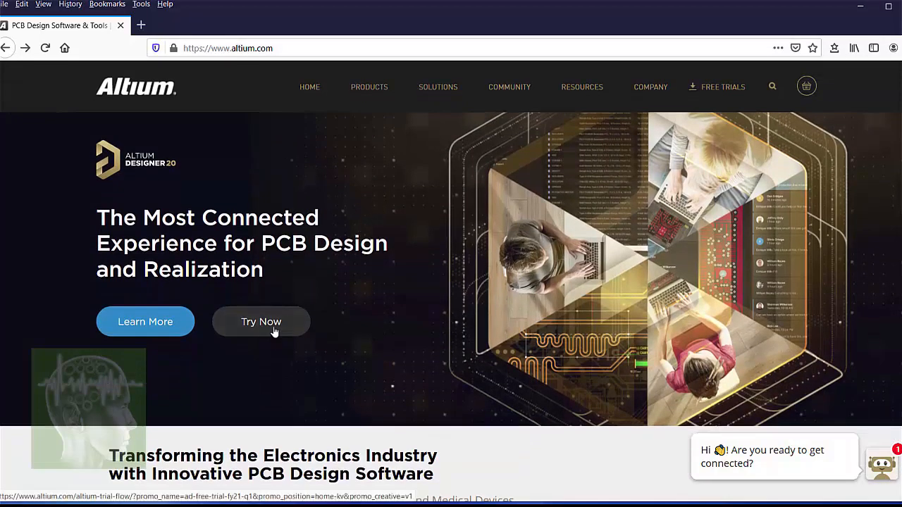
pyautogui.click(275, 330)
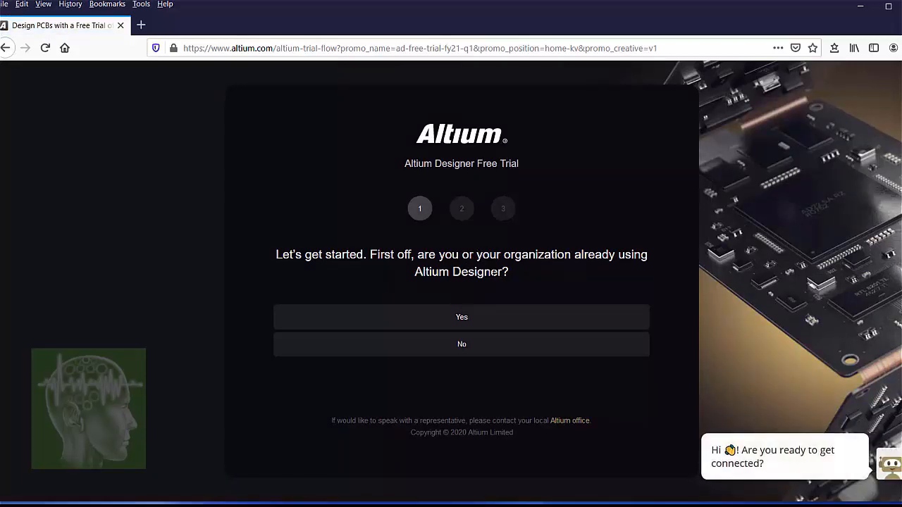
pyautogui.click(463, 345)
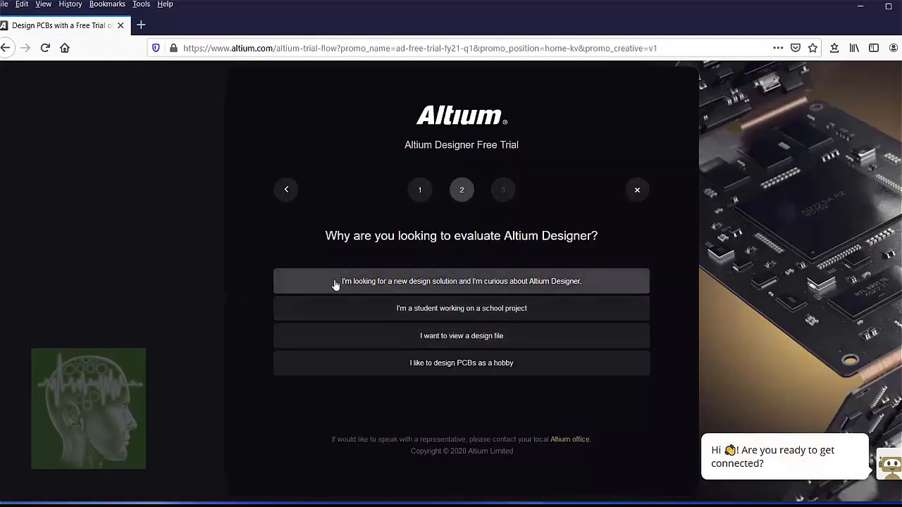
pyautogui.click(407, 310)
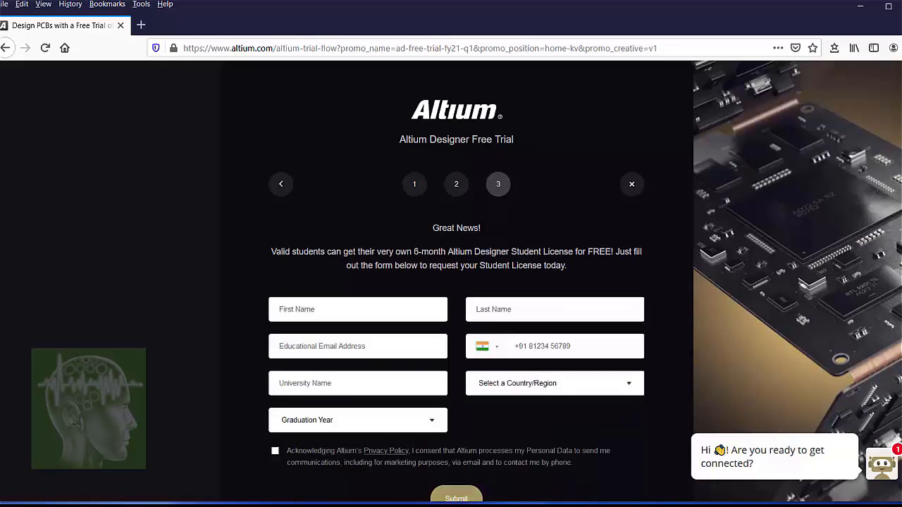
pyautogui.hotkey('alt', 'Left')
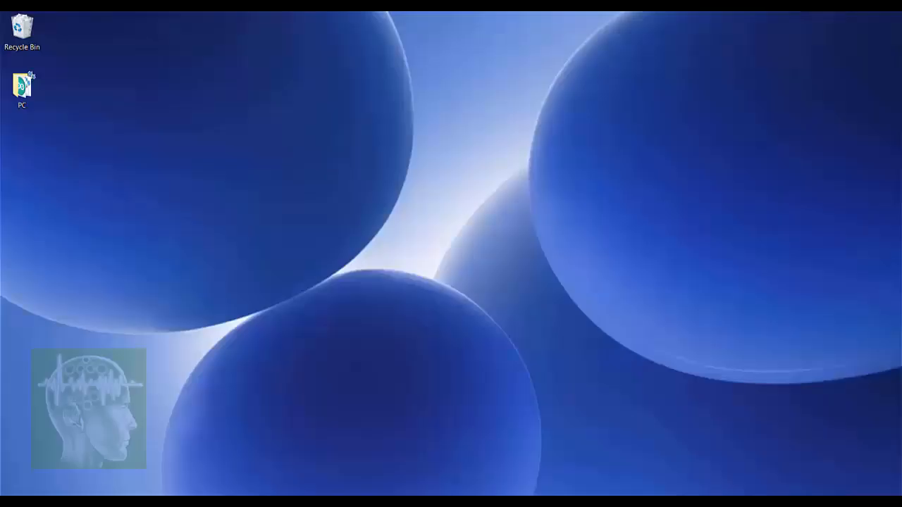
# Step: Find and launch Altium Designer from the desktop
pyautogui.press('super')
pyautogui.write('a')
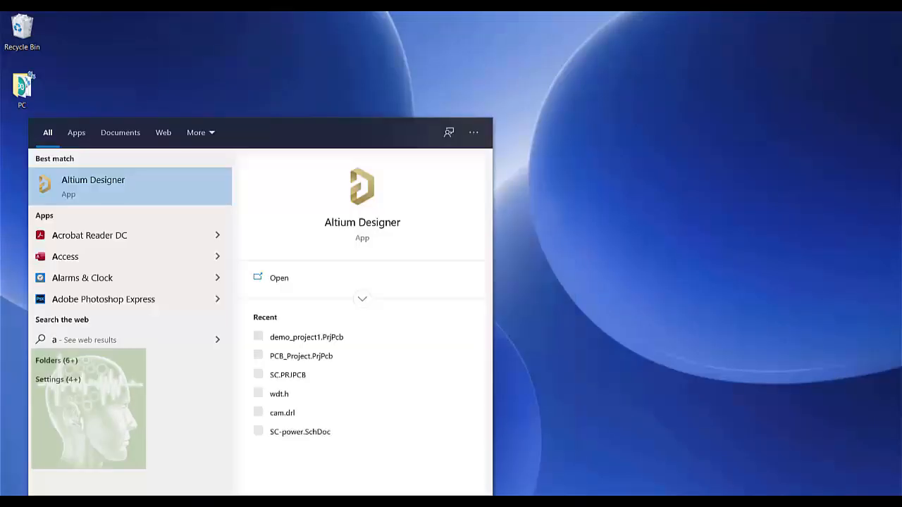
pyautogui.write('l')
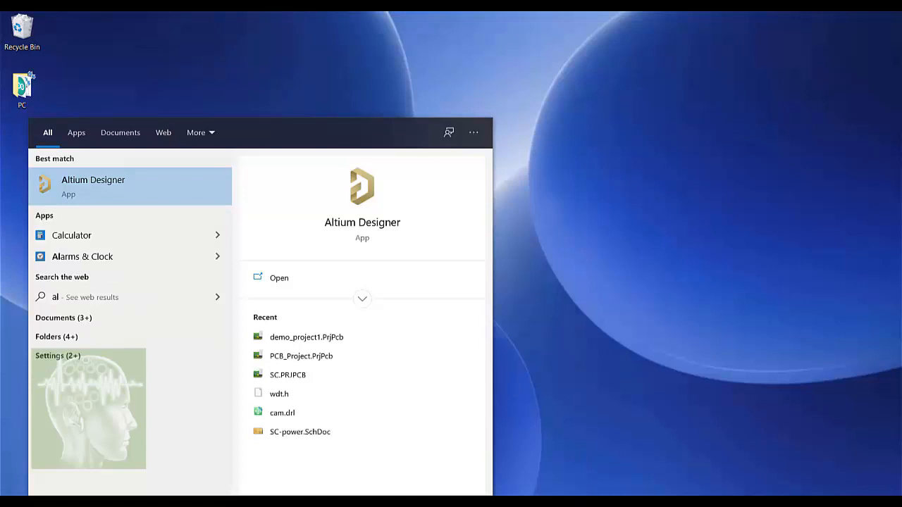
pyautogui.press('Return')
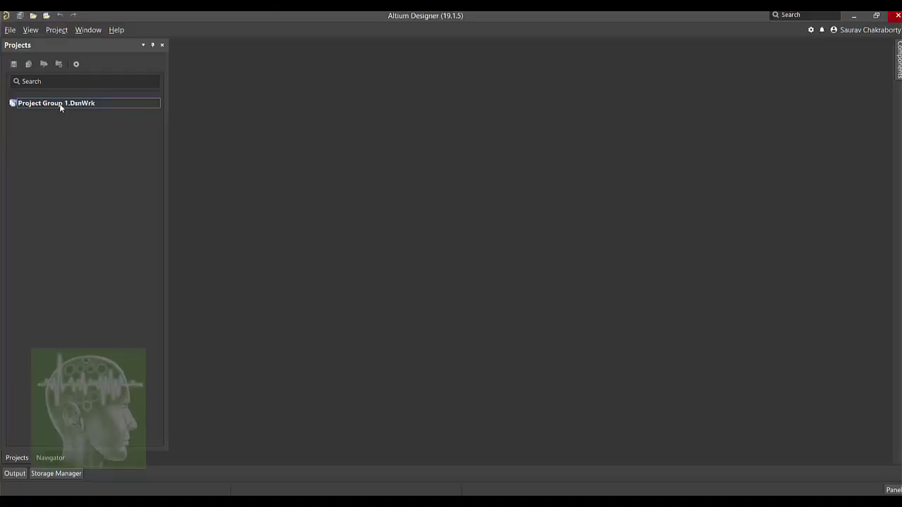
pyautogui.rightClick(60, 106)
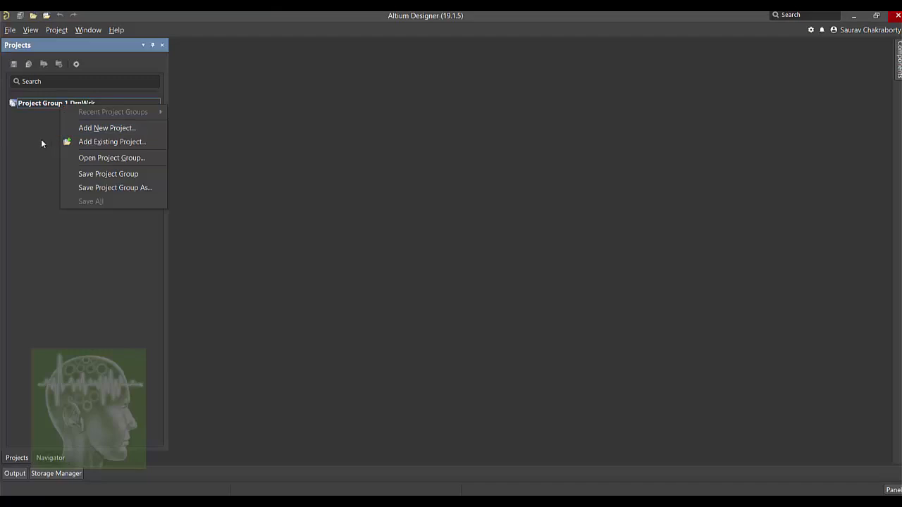
pyautogui.click(40, 140)
pyautogui.rightClick(17, 105)
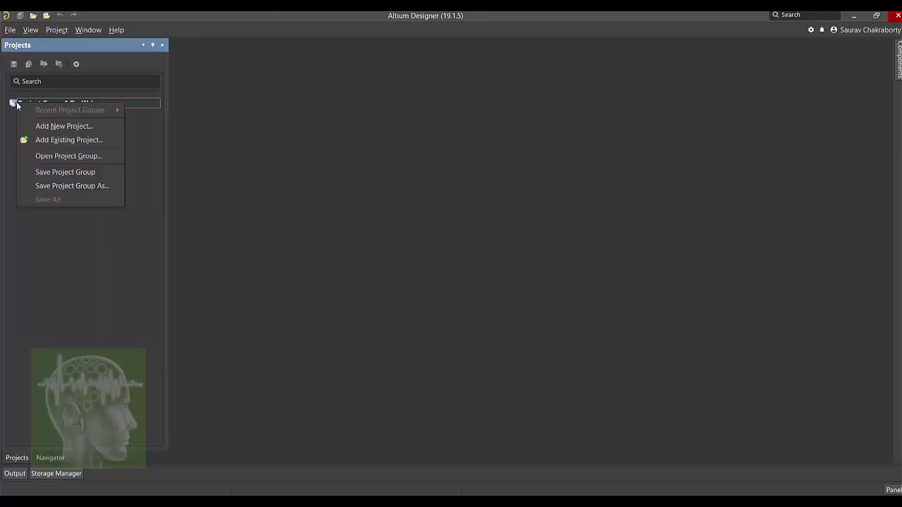
pyautogui.click(71, 241)
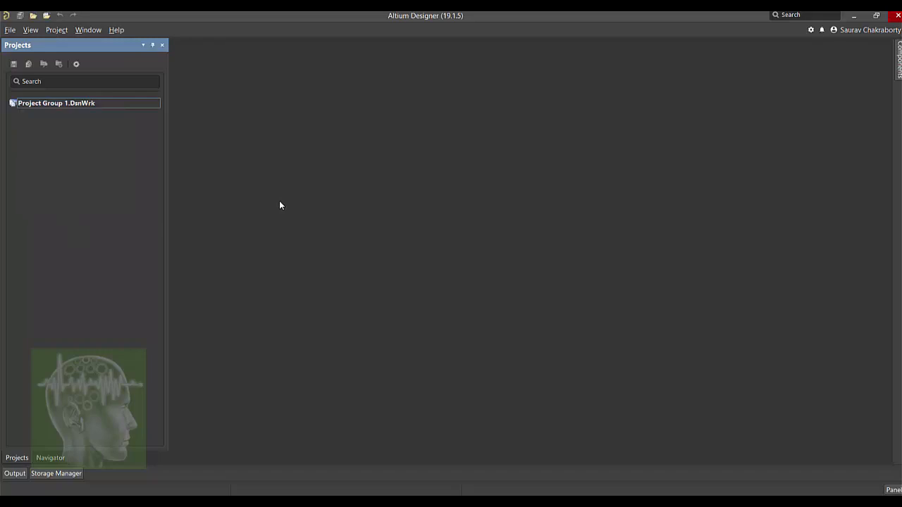
# Step: Start a new local PCB project and name it Tutorial1-Getting Started
pyautogui.click(11, 30)
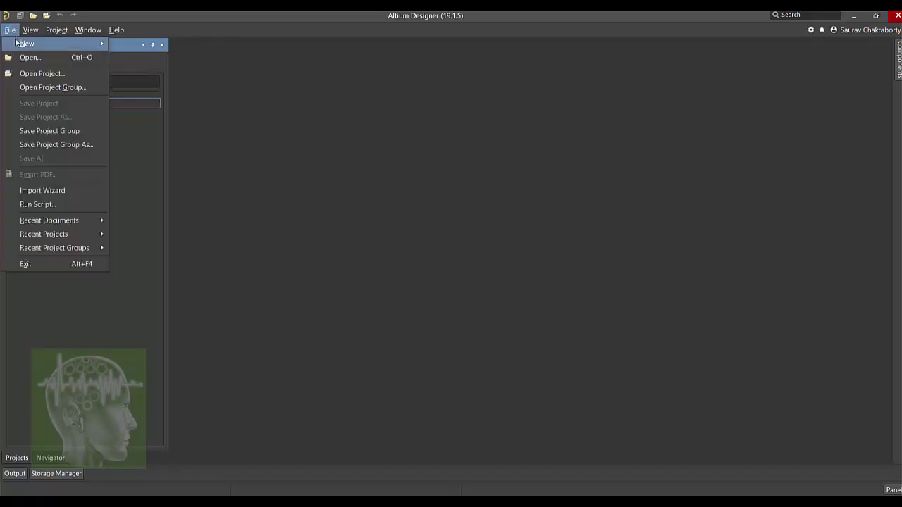
pyautogui.moveTo(18, 45)
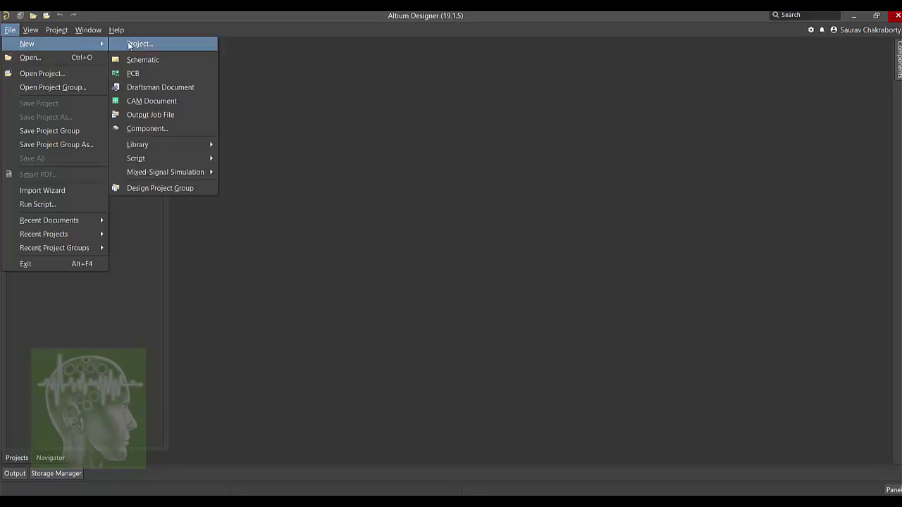
pyautogui.click(139, 43)
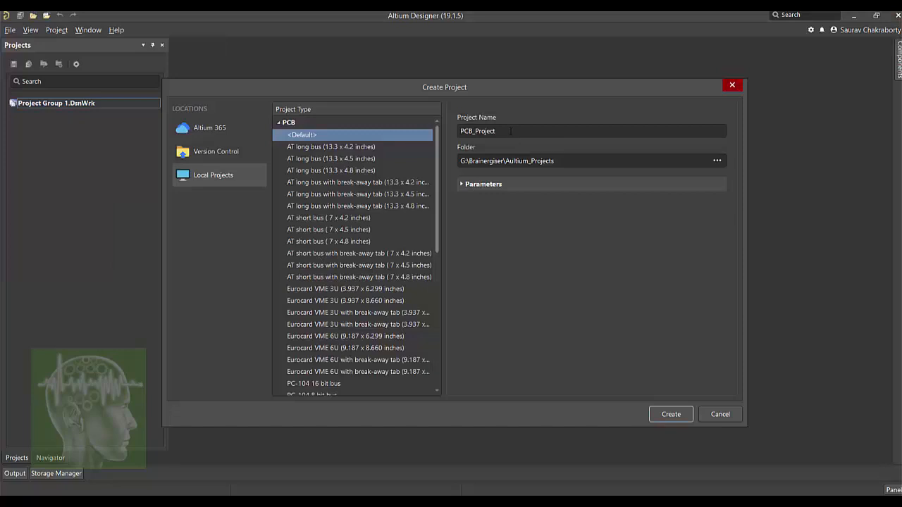
pyautogui.moveTo(459, 131); pyautogui.dragTo(592, 130)
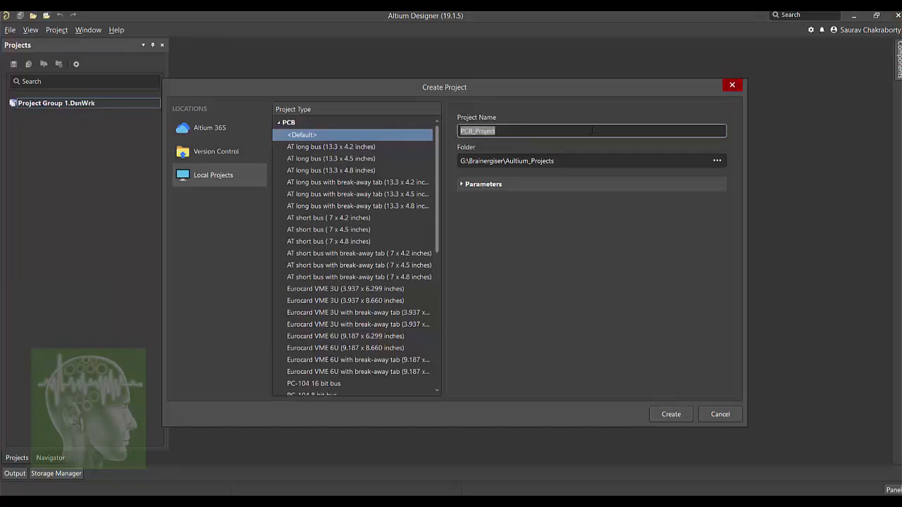
pyautogui.write('Tu')
pyautogui.write('torial')
pyautogui.write('-1')
pyautogui.press('BackSpace')
pyautogui.press('BackSpace')
pyautogui.write('1-Getting Started')
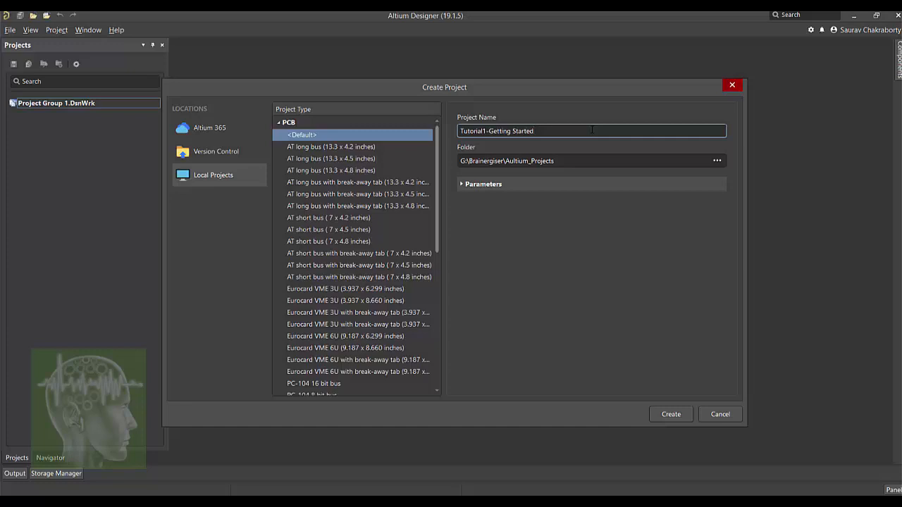
# Step: Create a folder named Tutorial1-Getting Started inside Brainergiser\Aultium_Projects while browsing for the project location
pyautogui.click(716, 160)
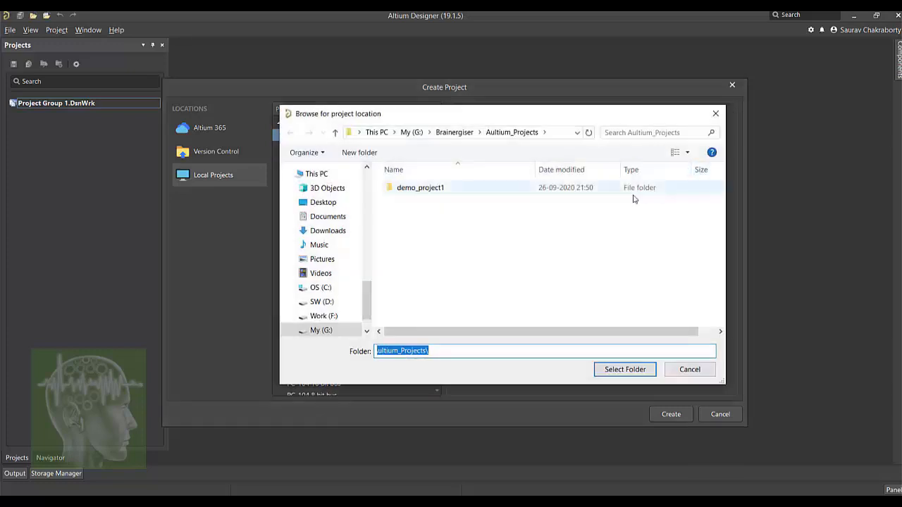
pyautogui.click(454, 133)
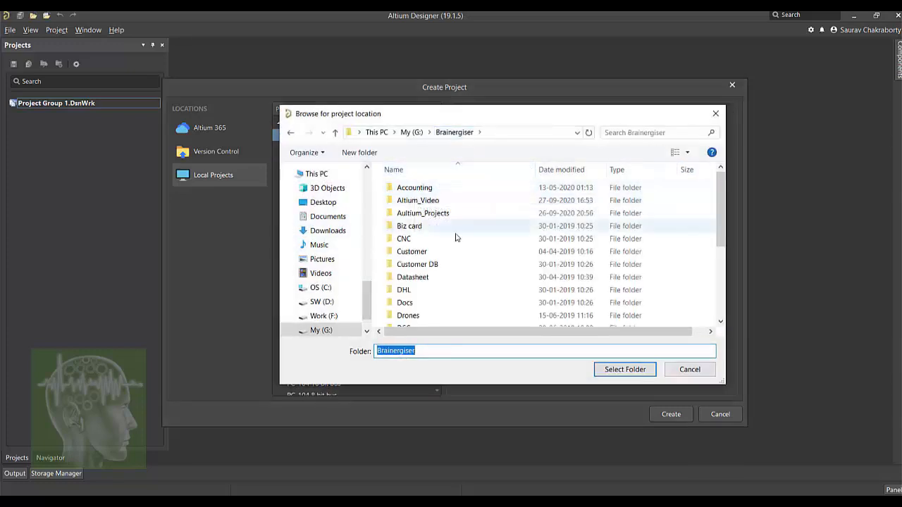
pyautogui.doubleClick(431, 214)
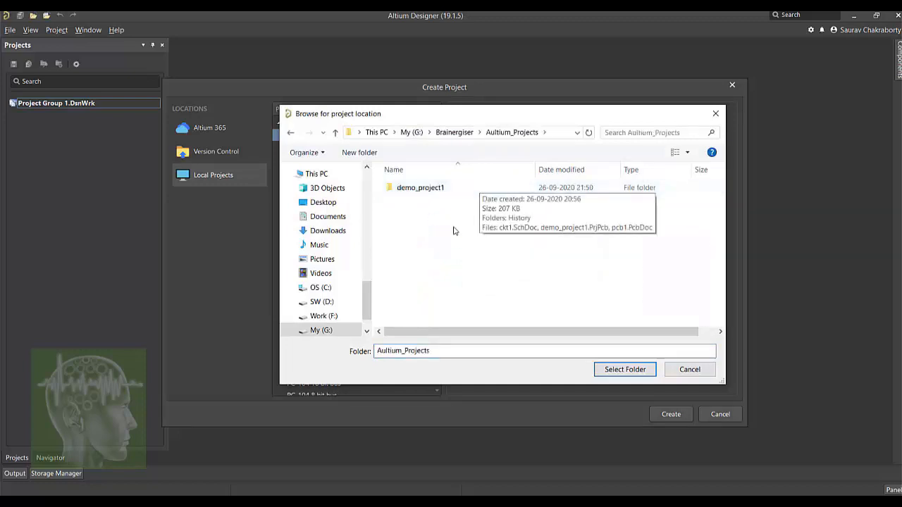
pyautogui.click(360, 152)
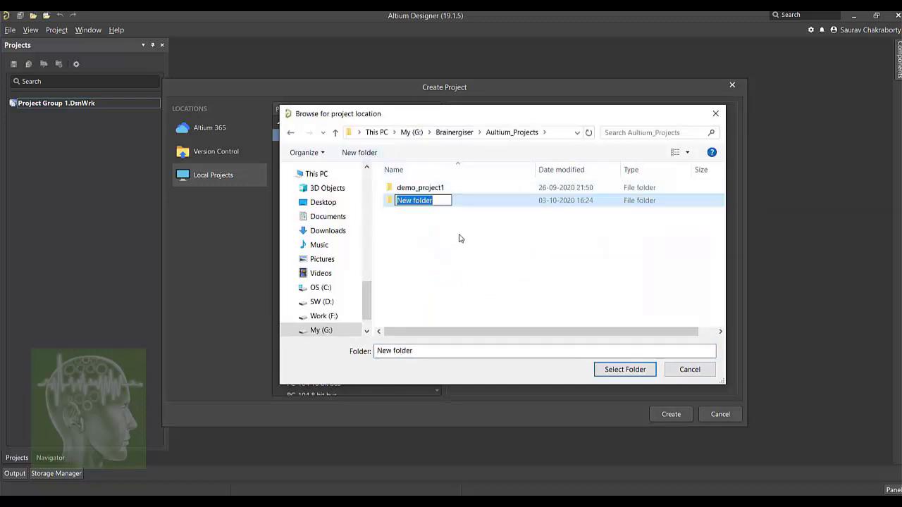
pyautogui.write('Tutori')
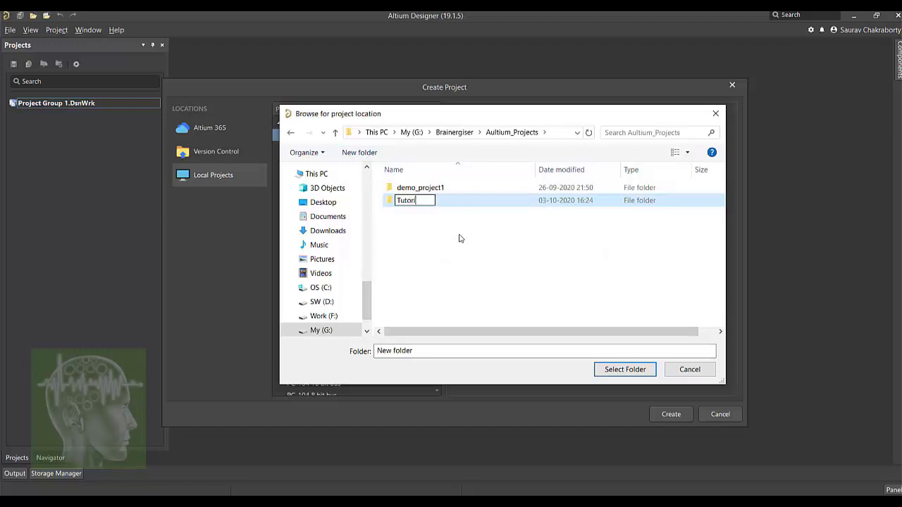
pyautogui.write('al1-Gett')
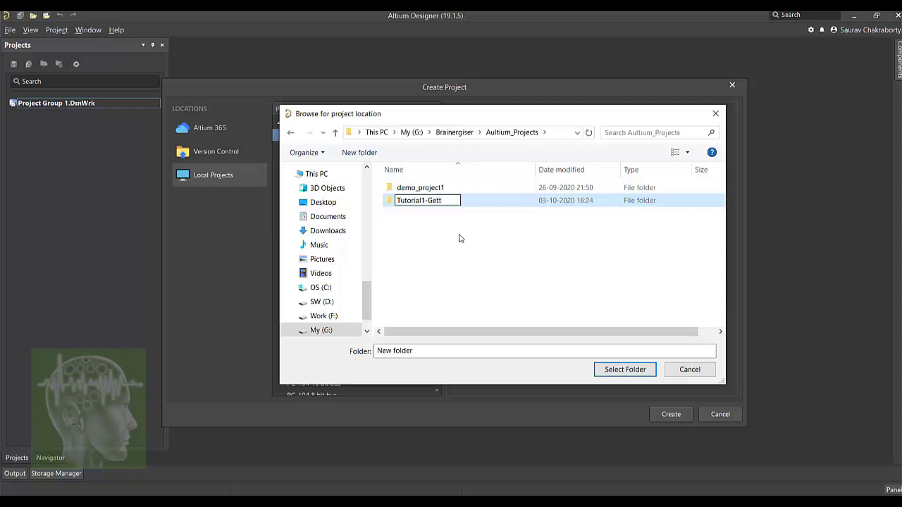
pyautogui.write('ing Started')
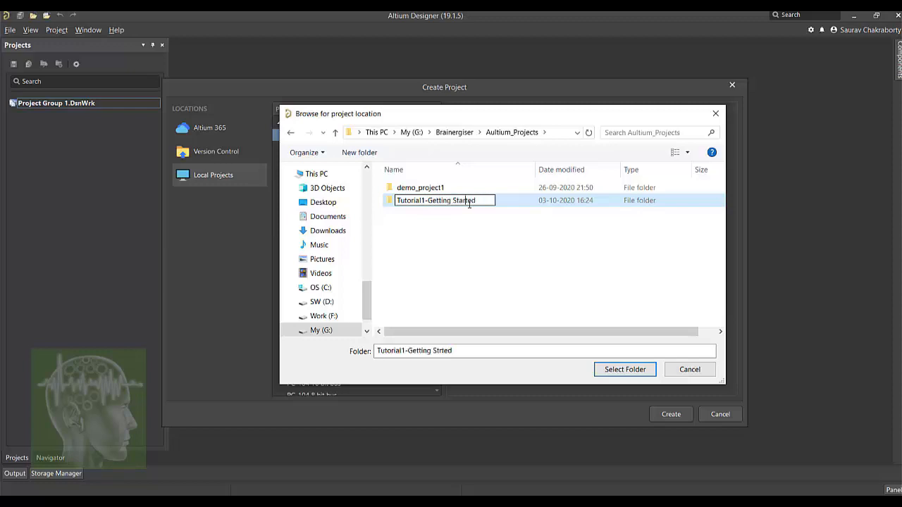
pyautogui.press('Return')
# Step: Set the new Tutorial1-Getting Started folder as the project location
pyautogui.doubleClick(469, 202)
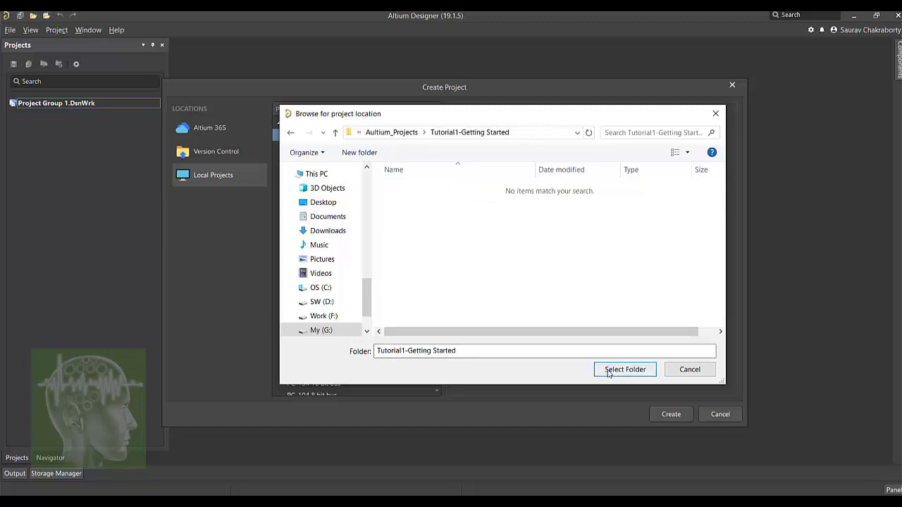
pyautogui.click(336, 132)
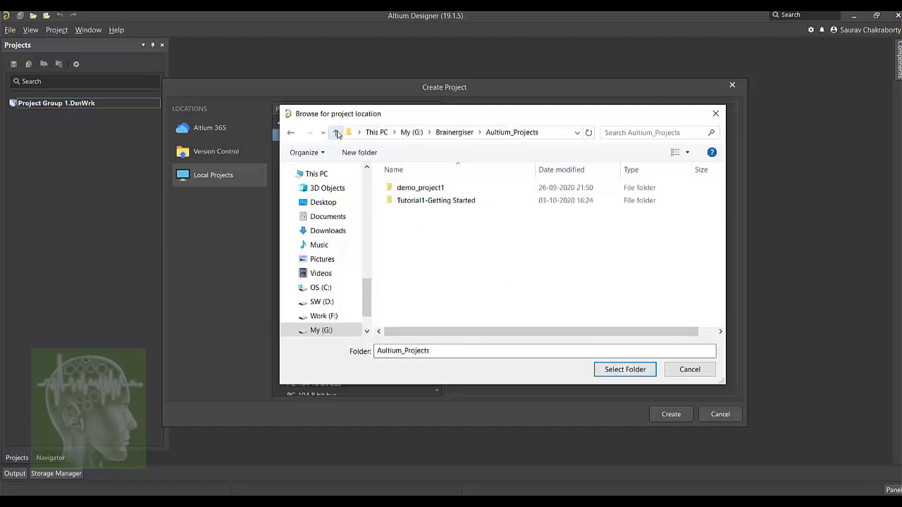
pyautogui.click(416, 202)
pyautogui.click(624, 369)
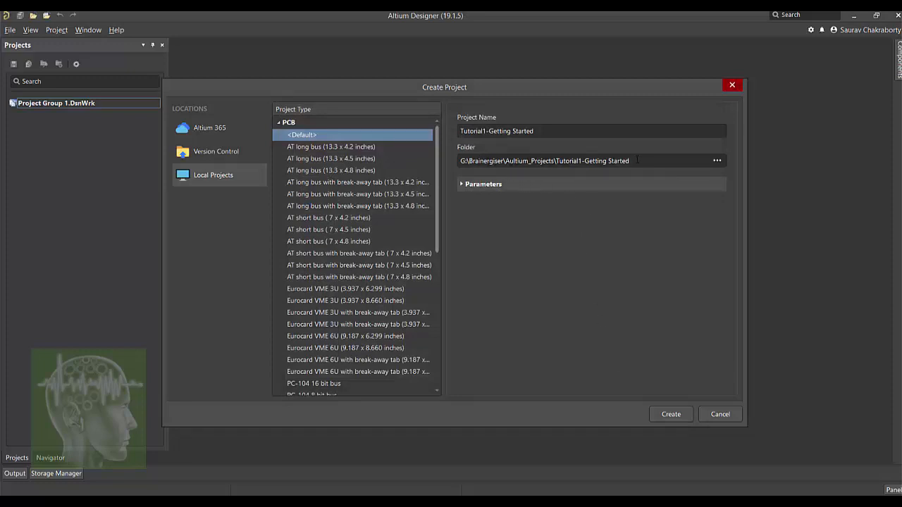
# Step: Review the available PCB project types and create the project with the <Default> type
pyautogui.click(673, 415)
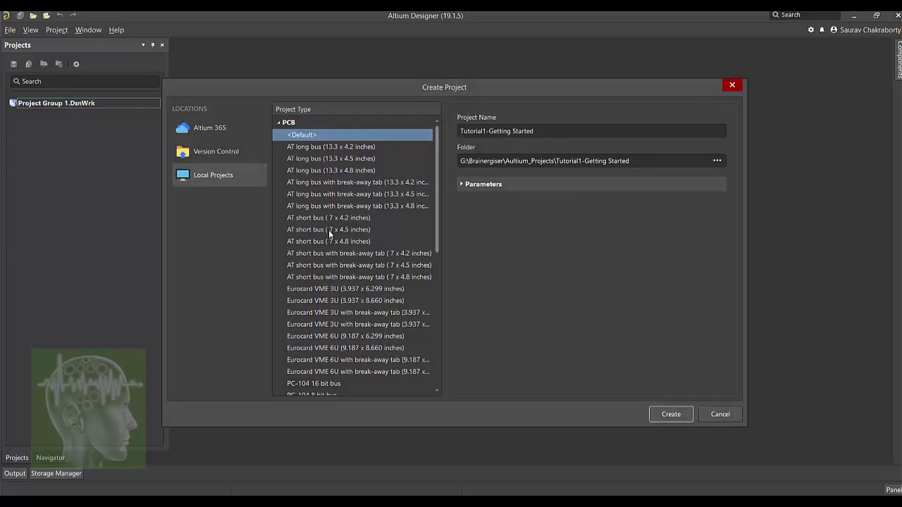
pyautogui.scroll(-3, 331, 243)
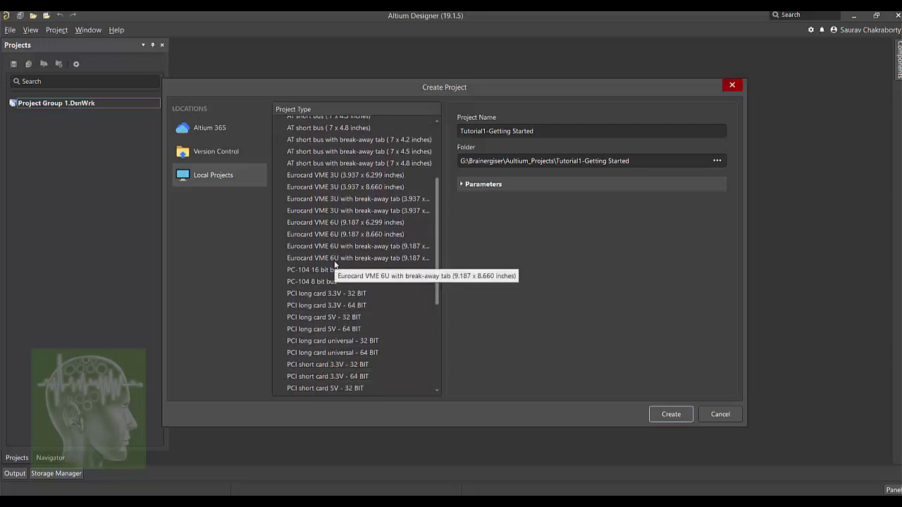
pyautogui.scroll(3, 335, 263)
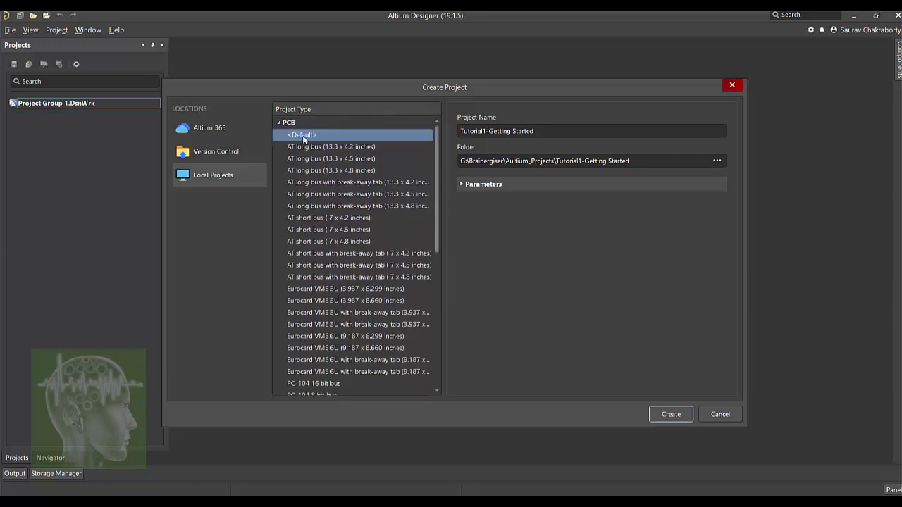
pyautogui.click(682, 416)
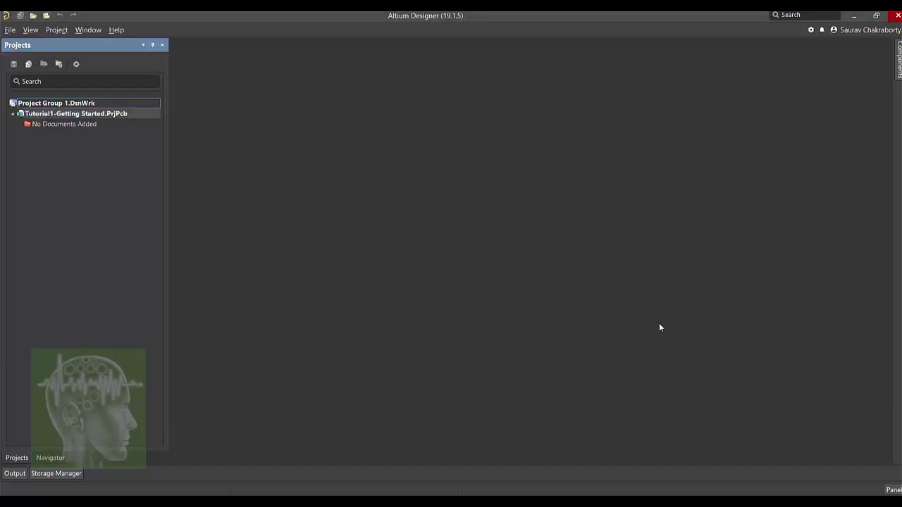
# Step: Add a new schematic document to the Tutorial1-Getting Started project
pyautogui.click(84, 115)
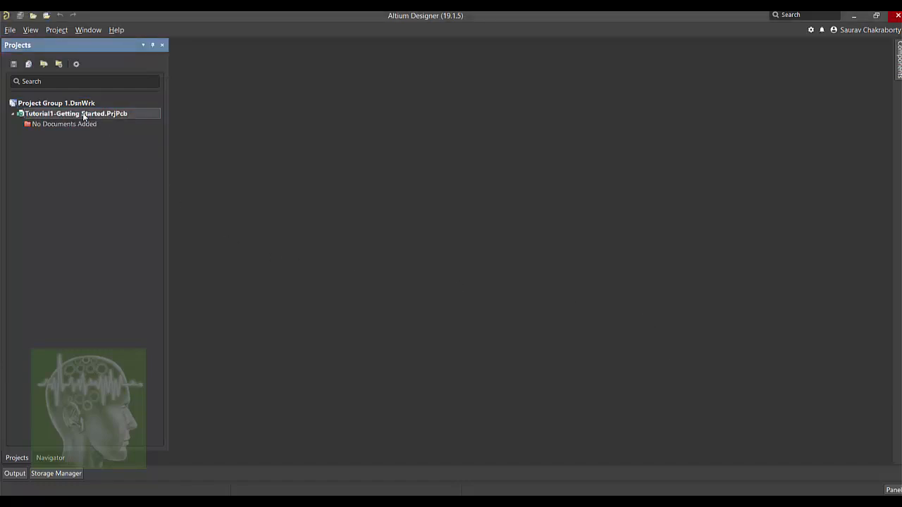
pyautogui.rightClick(84, 117)
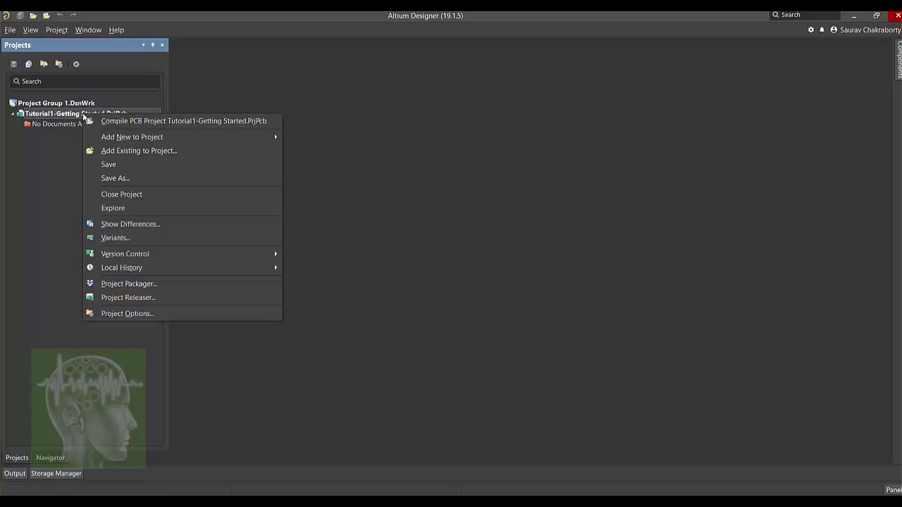
pyautogui.moveTo(105, 141)
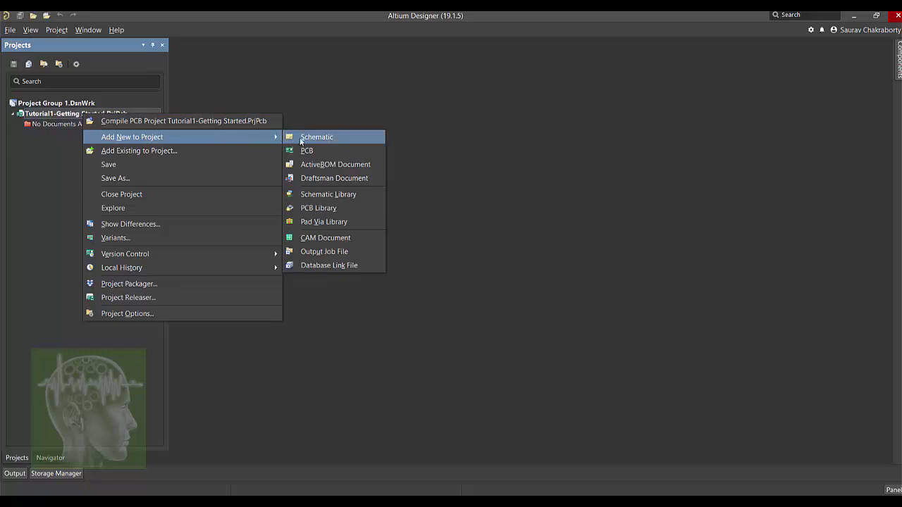
pyautogui.click(301, 139)
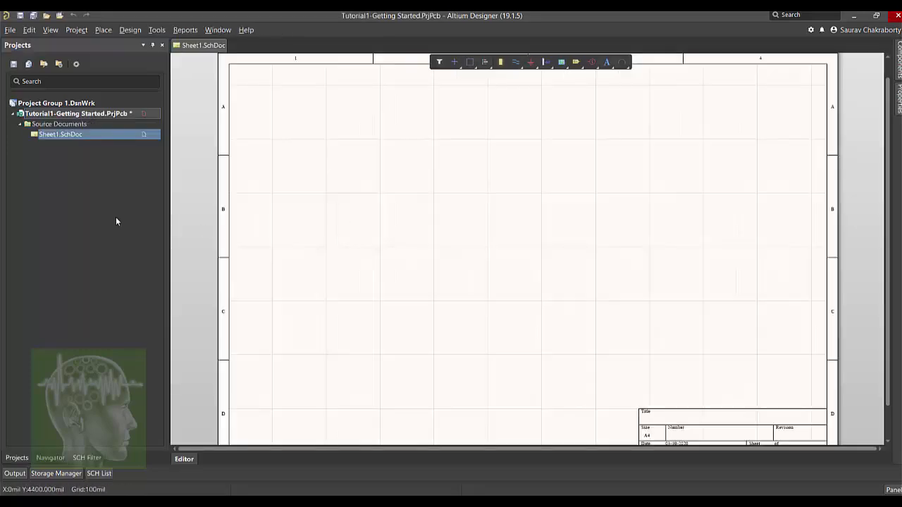
# Step: Save the new schematic as tutorial1.SchDoc in the project folder and save the Tutorial1-Getting Started project
pyautogui.rightClick(66, 134)
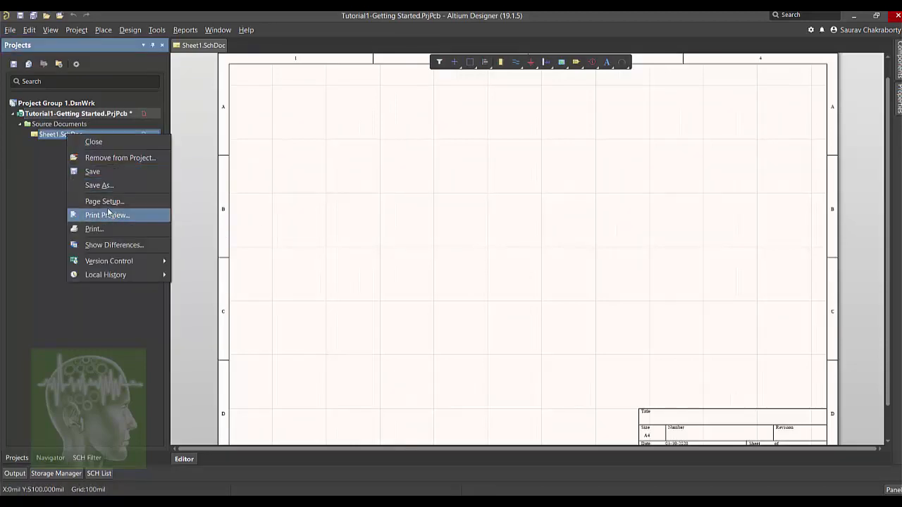
pyautogui.click(96, 187)
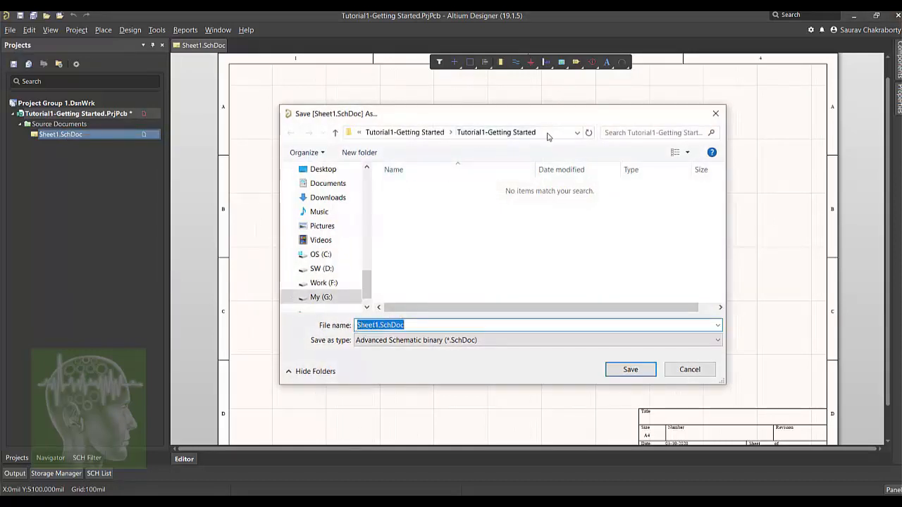
pyautogui.moveTo(379, 324); pyautogui.dragTo(332, 326)
pyautogui.write('tutorial')
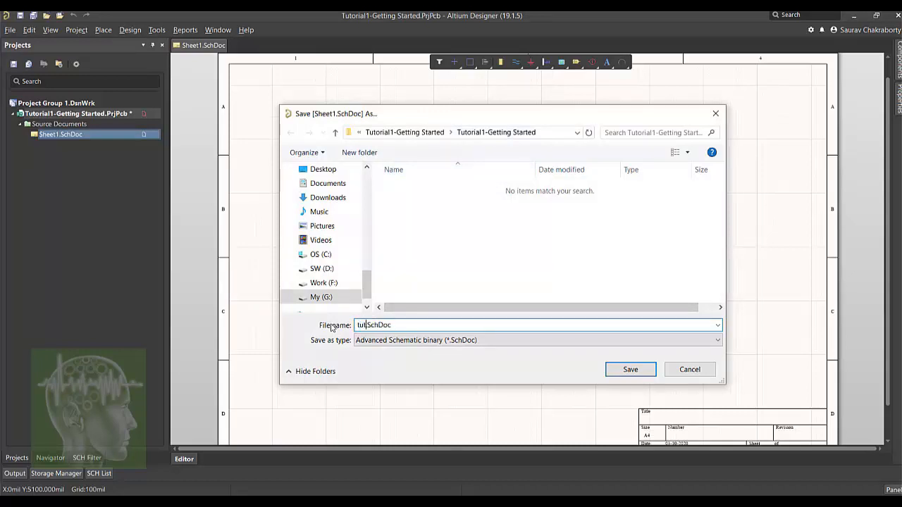
pyautogui.write('1')
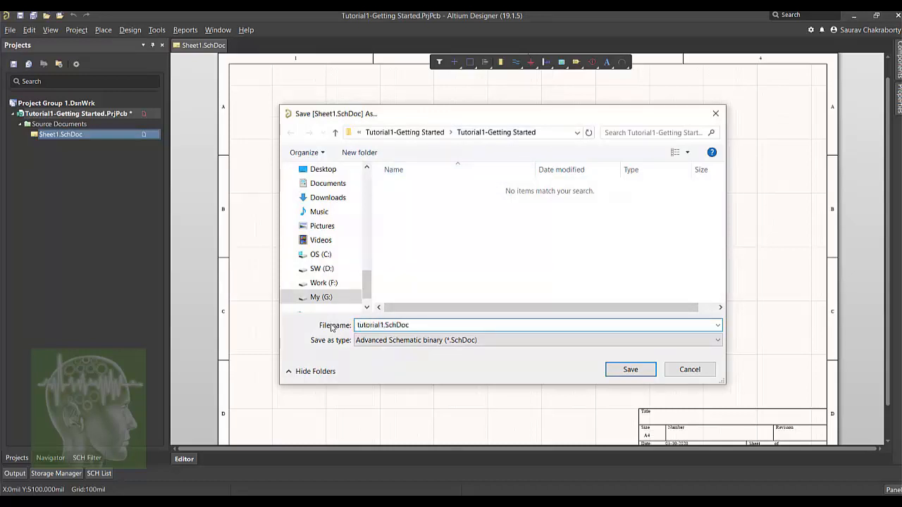
pyautogui.click(629, 369)
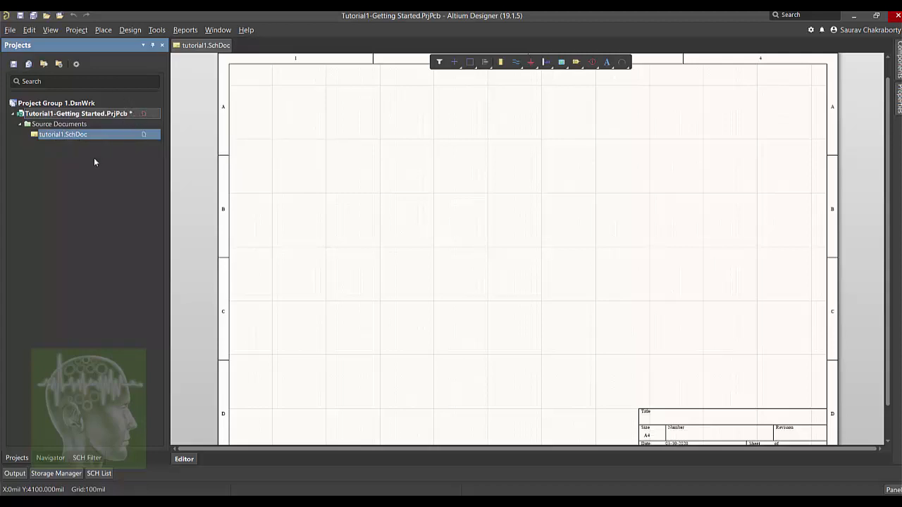
pyautogui.rightClick(124, 113)
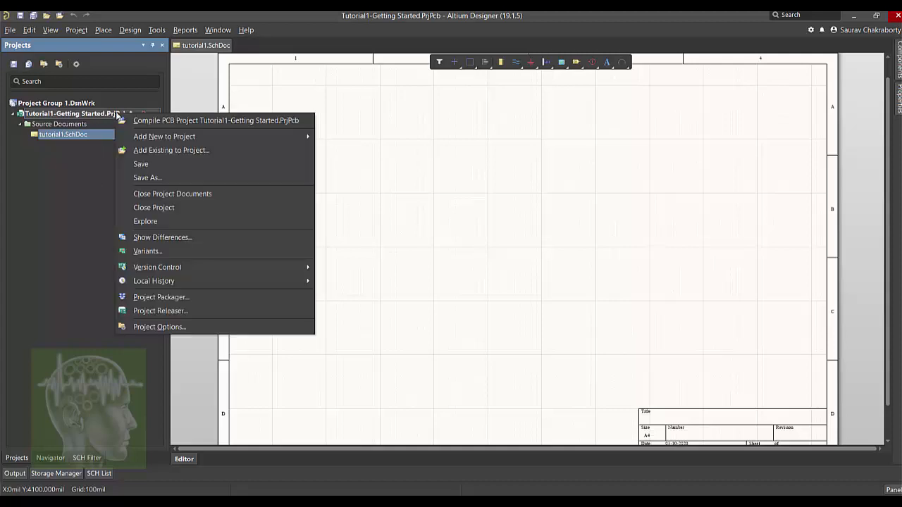
pyautogui.click(134, 164)
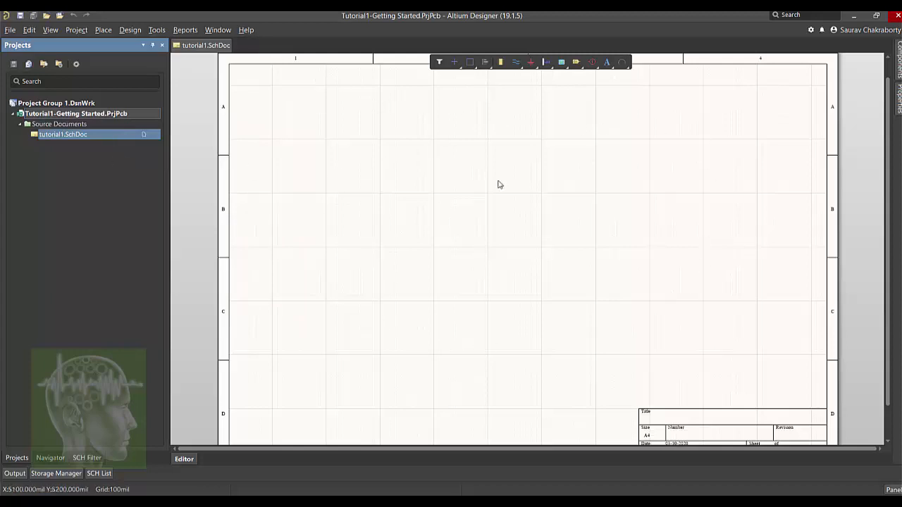
# Step: Place one GND power port near the middle of the tutorial1 schematic sheet
pyautogui.click(531, 63)
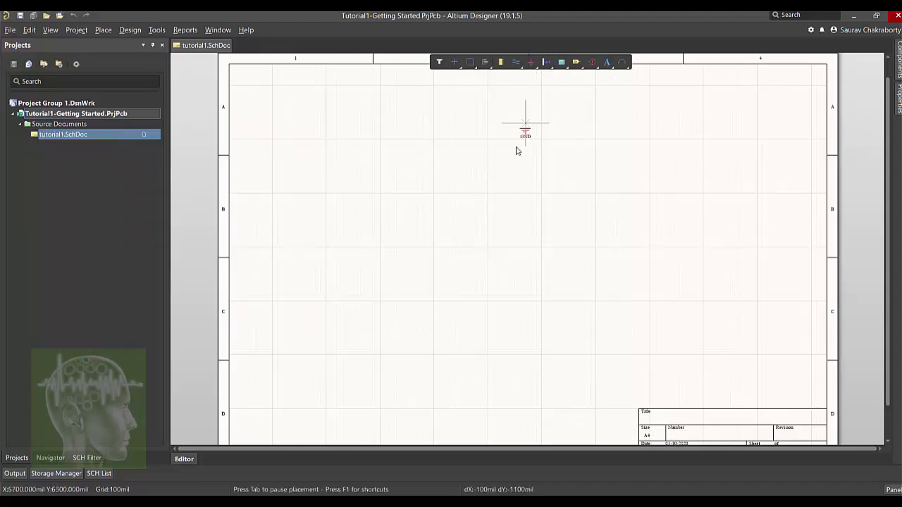
pyautogui.click(542, 254)
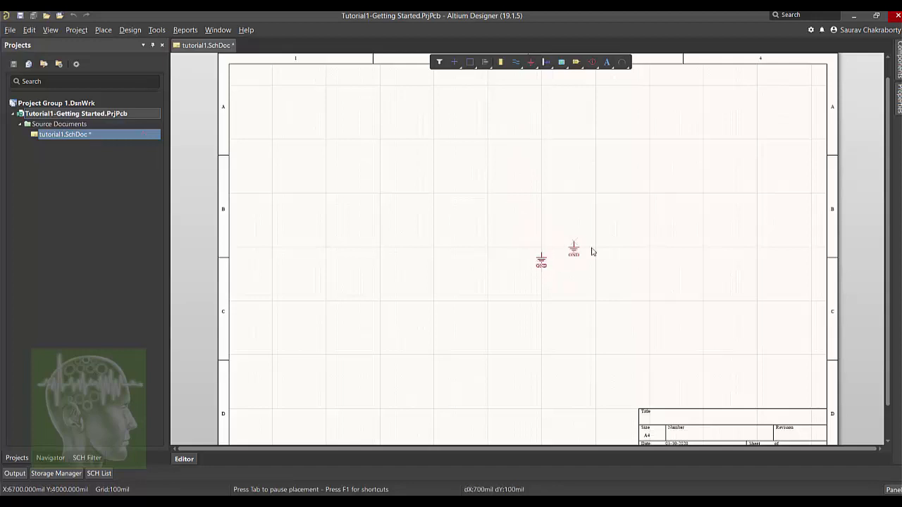
pyautogui.press('End')
pyautogui.press('Home')
pyautogui.rightClick(677, 227)
pyautogui.click(454, 62)
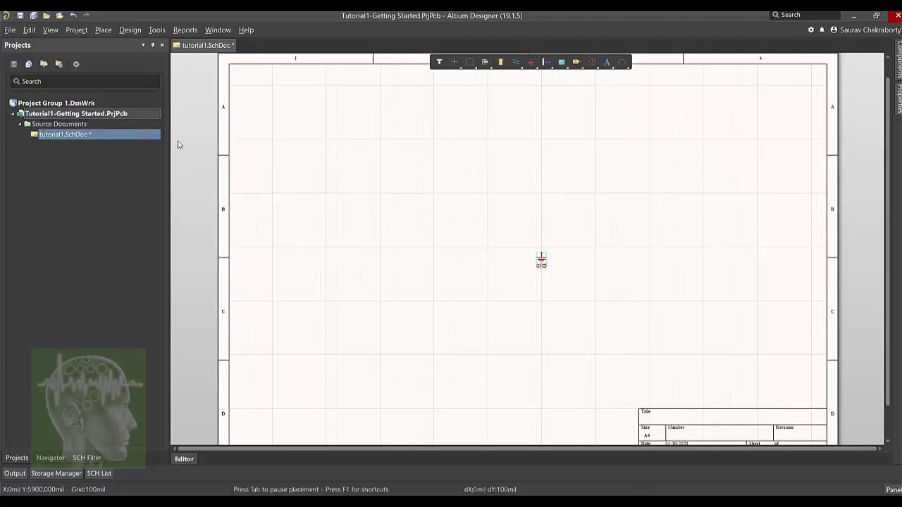
# Step: Add a new PCB document to the Tutorial1-Getting Started project
pyautogui.rightClick(123, 115)
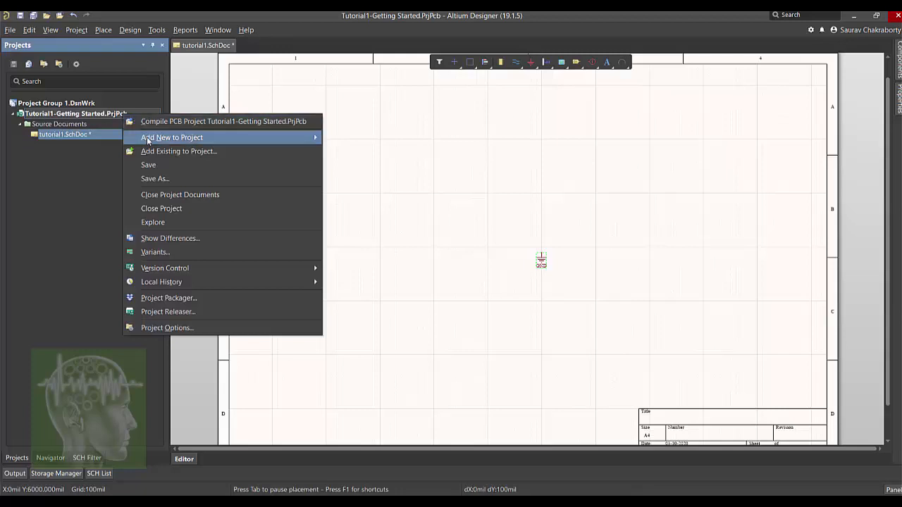
pyautogui.moveTo(149, 140)
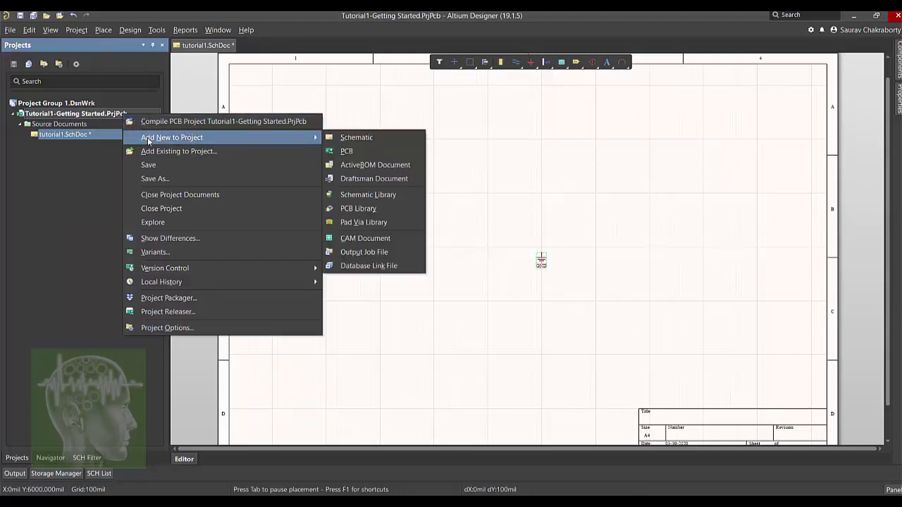
pyautogui.click(337, 152)
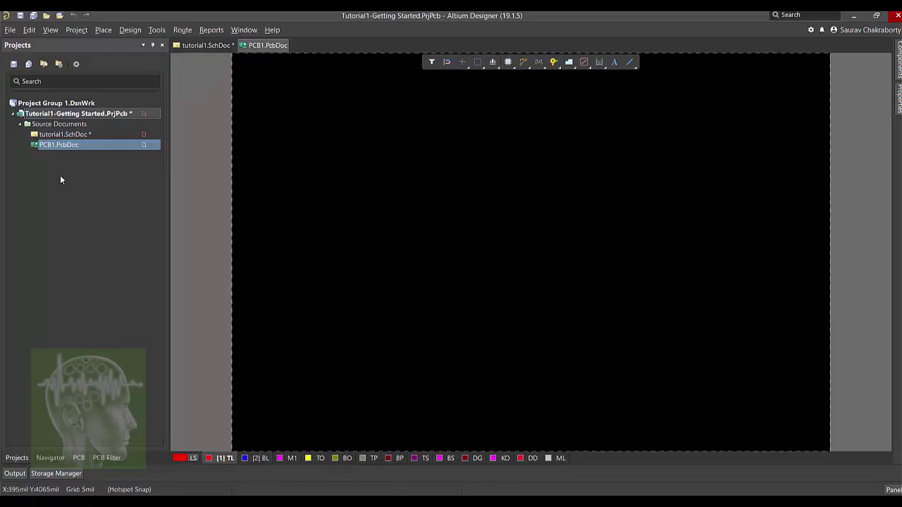
# Step: Save the new PCB document as Tutorial1.PcbDoc and save the project
pyautogui.rightClick(57, 146)
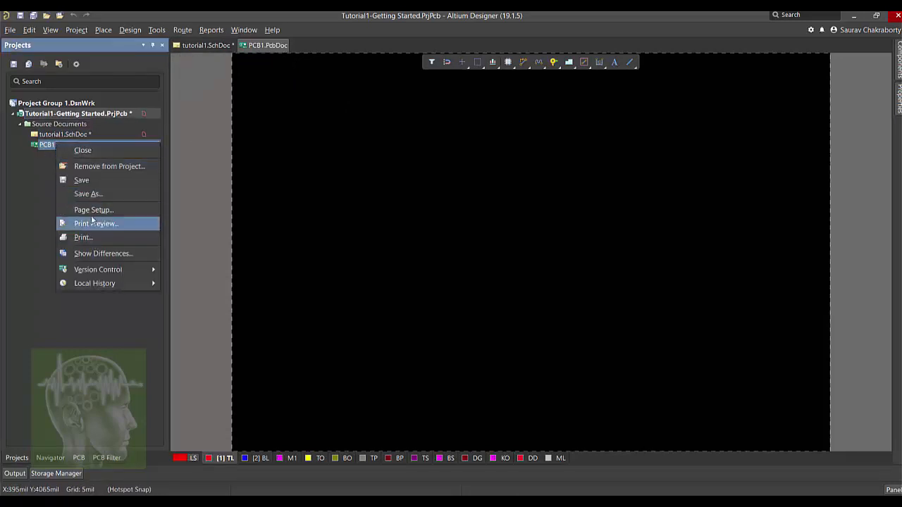
pyautogui.click(88, 194)
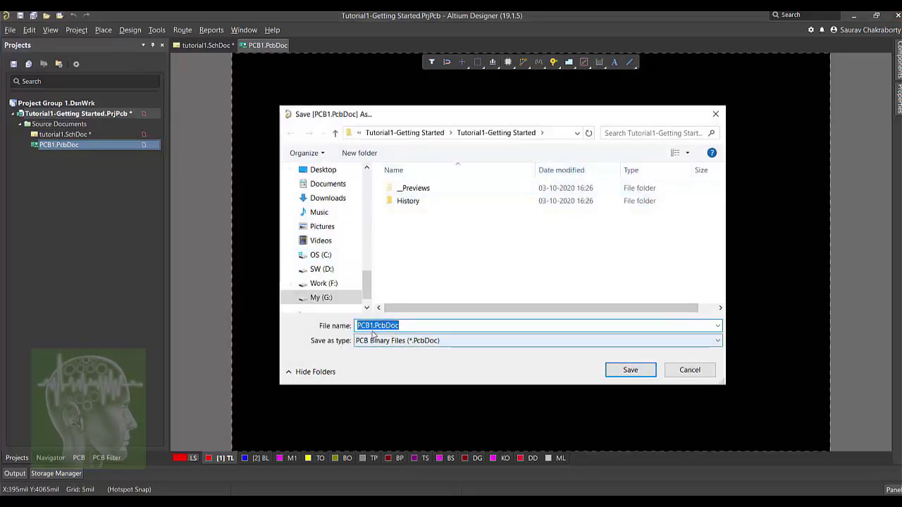
pyautogui.moveTo(372, 326); pyautogui.dragTo(357, 326)
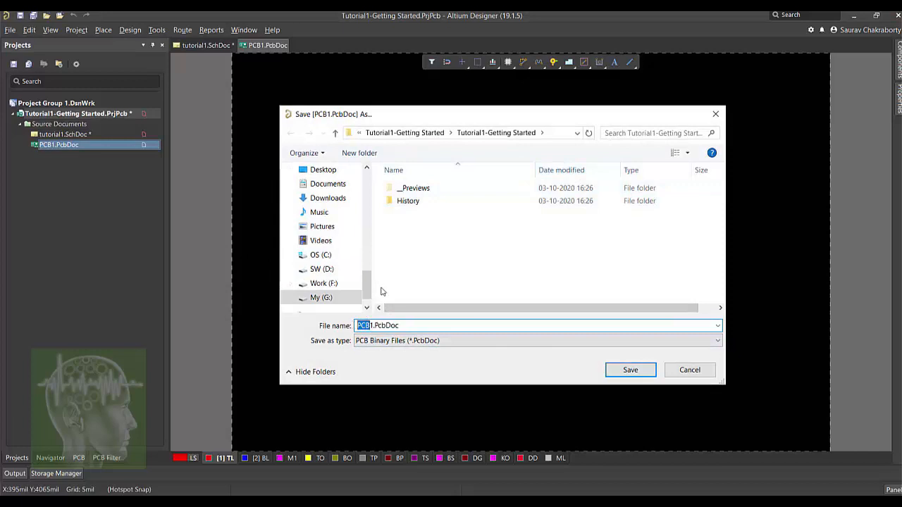
pyautogui.write('Tutorial')
pyautogui.write('l')
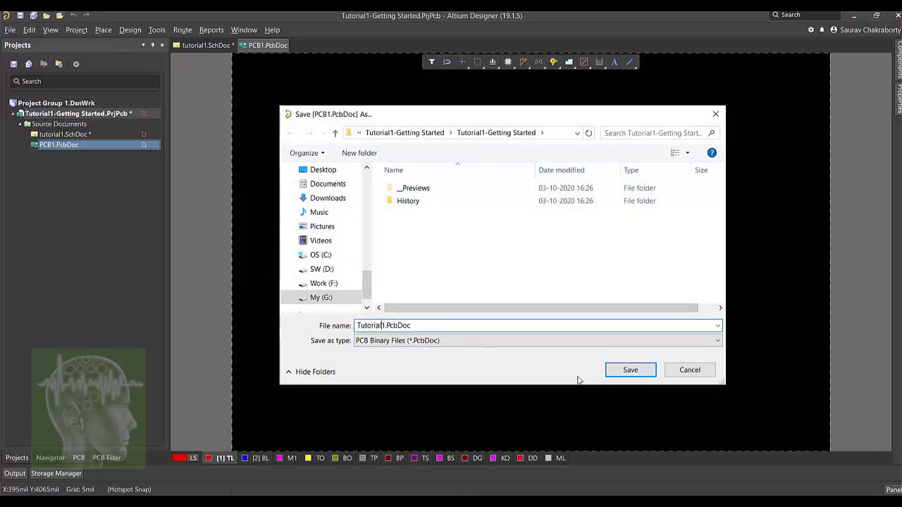
pyautogui.click(629, 370)
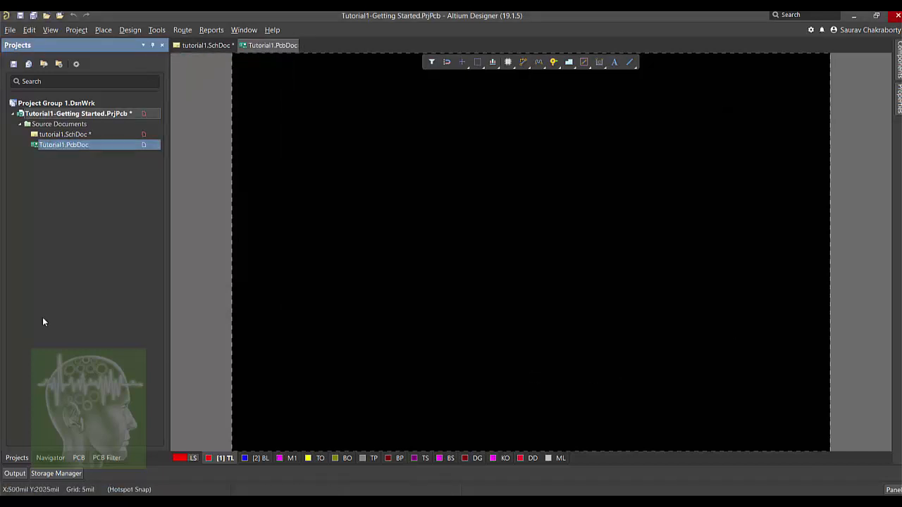
pyautogui.rightClick(119, 113)
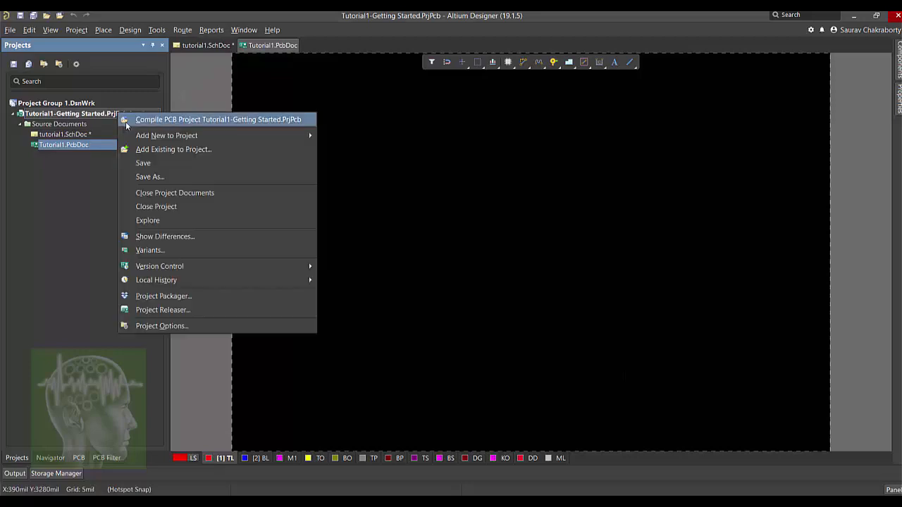
pyautogui.click(145, 165)
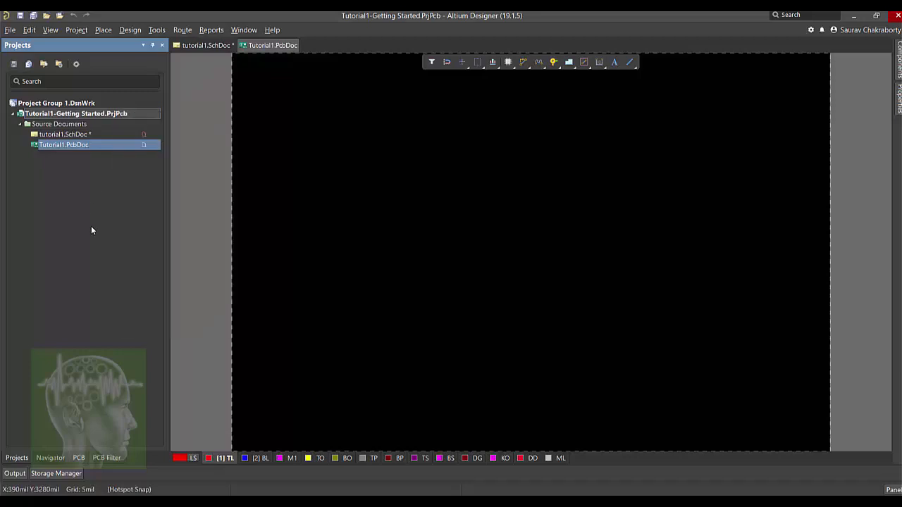
# Step: Switch between the tutorial1 schematic and the Tutorial1 PCB document to compare their editors
pyautogui.click(64, 134)
pyautogui.click(60, 145)
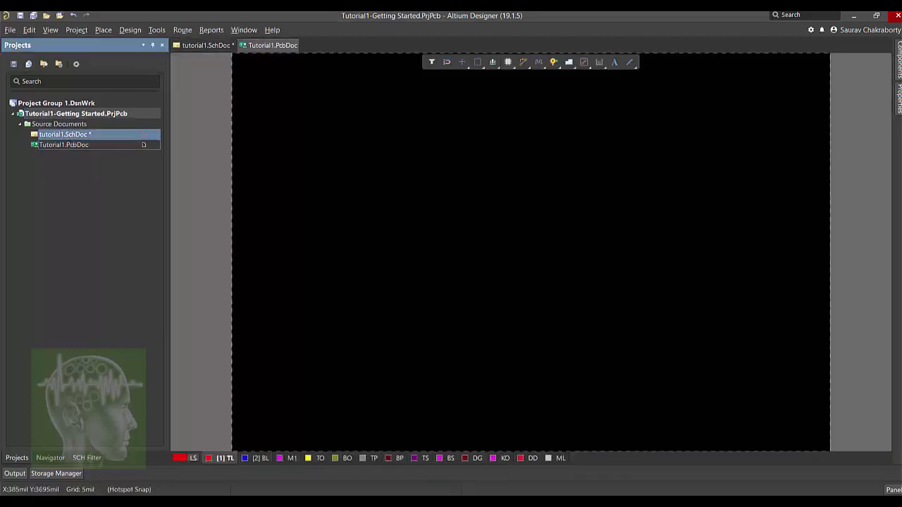
pyautogui.click(193, 46)
pyautogui.click(260, 45)
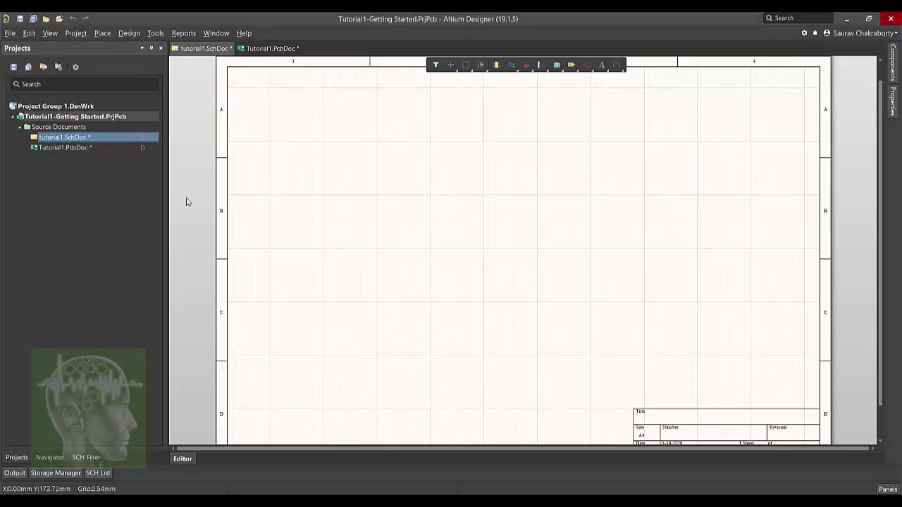
# Step: Switch the schematic's document units to mils and back to mm while reviewing its properties
pyautogui.click(892, 100)
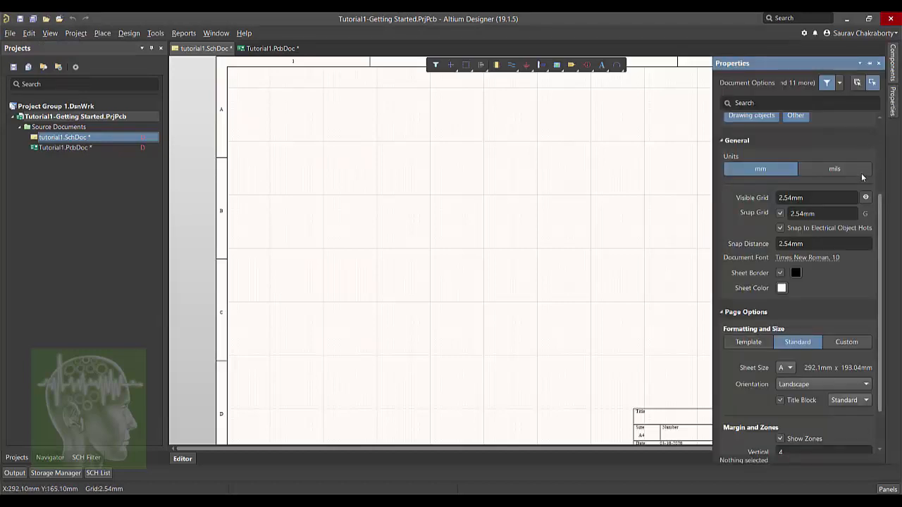
pyautogui.click(823, 166)
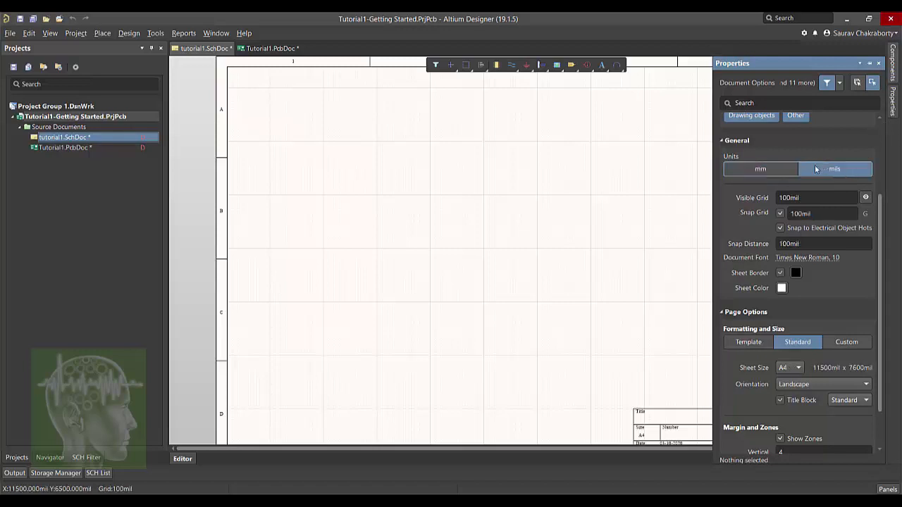
pyautogui.click(778, 169)
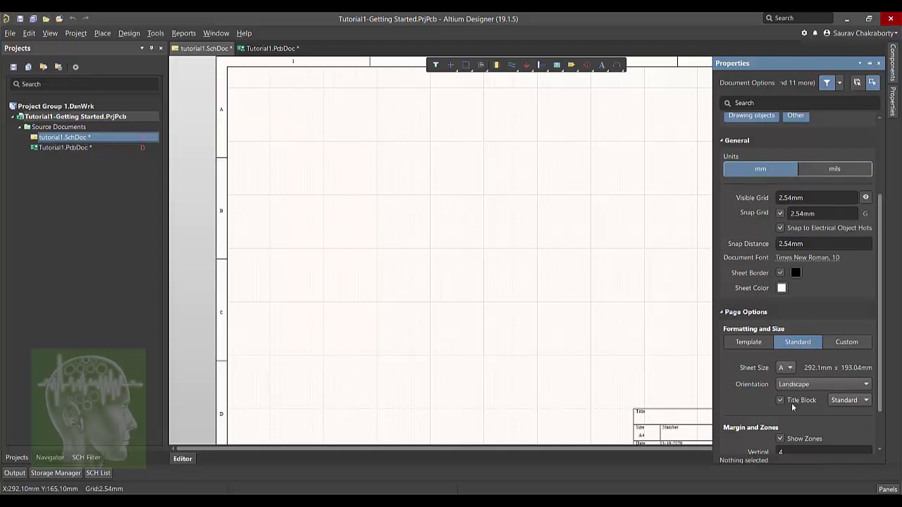
pyautogui.click(891, 109)
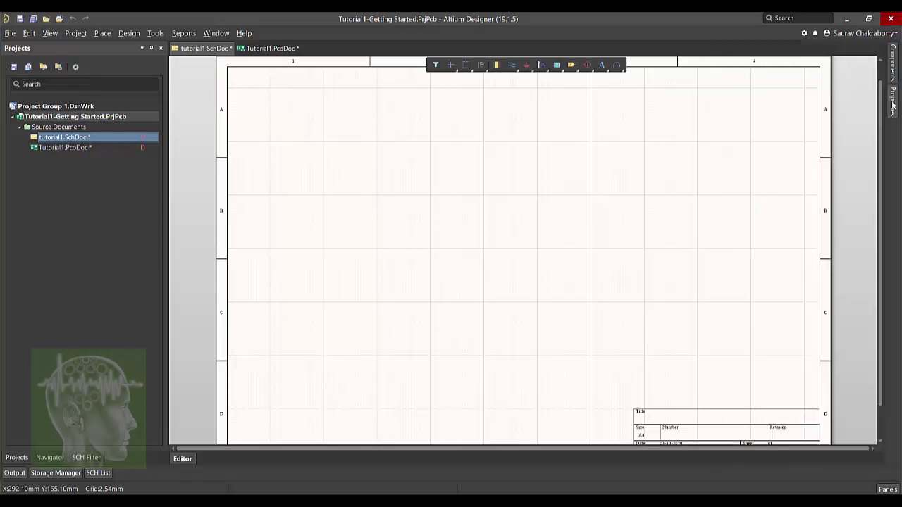
# Step: Review the available component libraries and place three 2N3904 transistors from Miscellaneous Devices.IntLib around the middle of the schematic
pyautogui.click(893, 76)
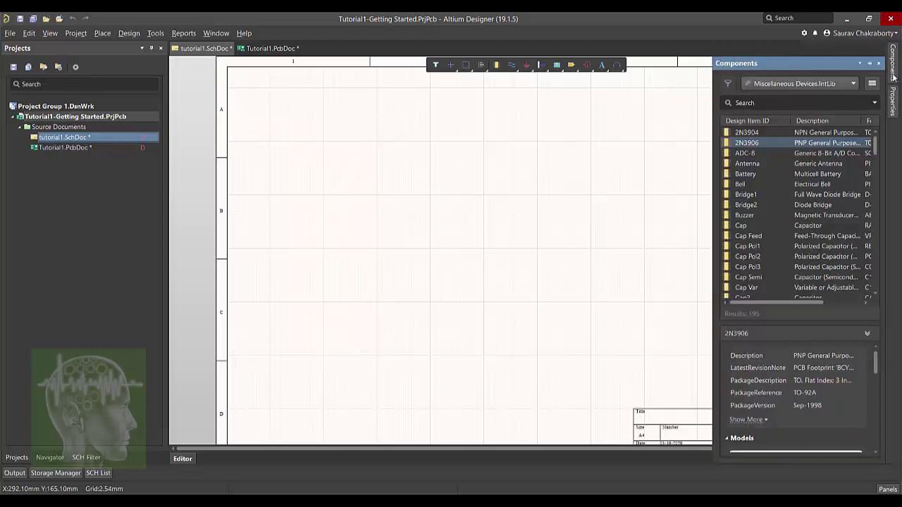
pyautogui.click(855, 84)
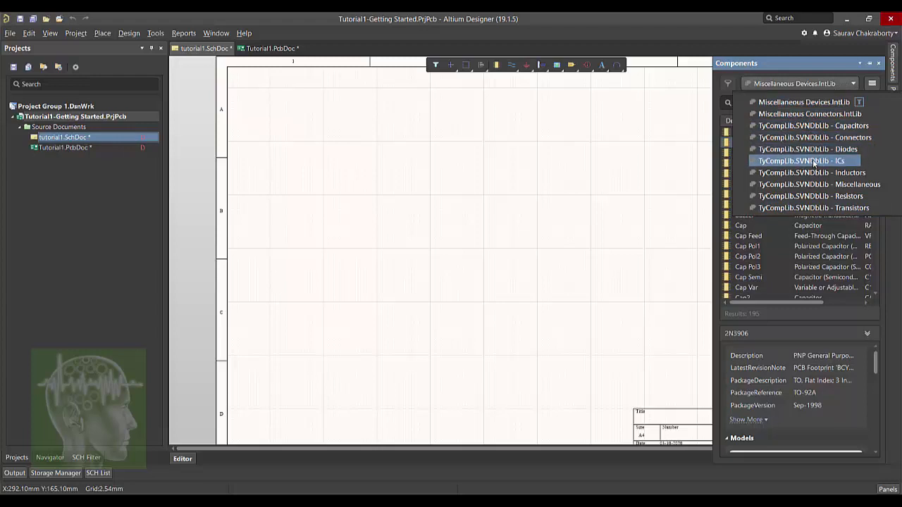
pyautogui.click(754, 134)
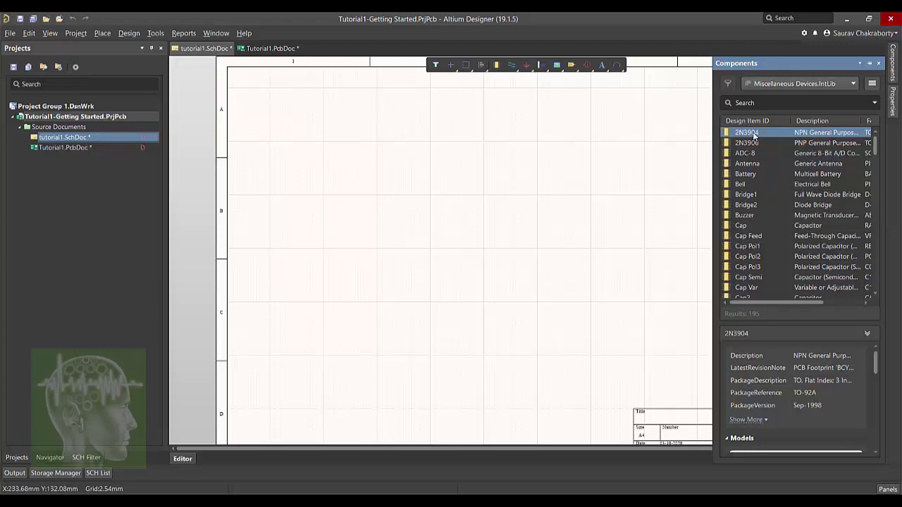
pyautogui.doubleClick(754, 134)
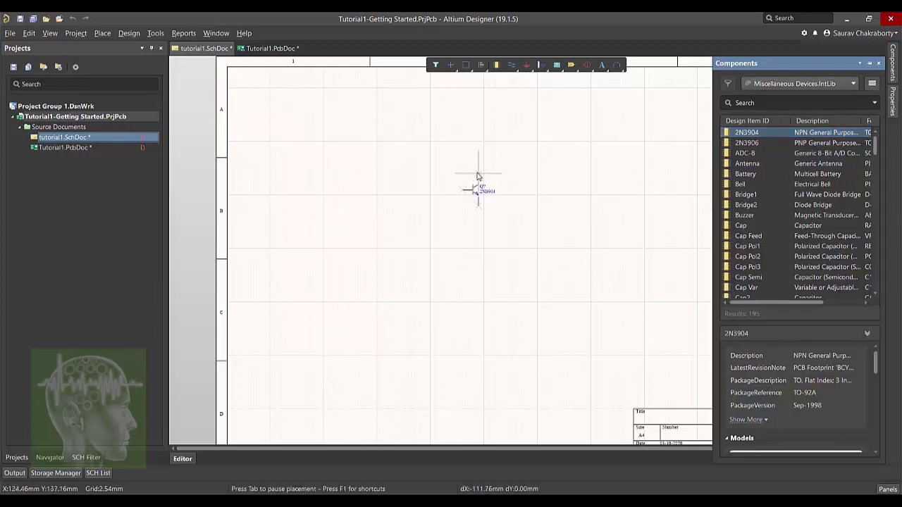
pyautogui.click(477, 189)
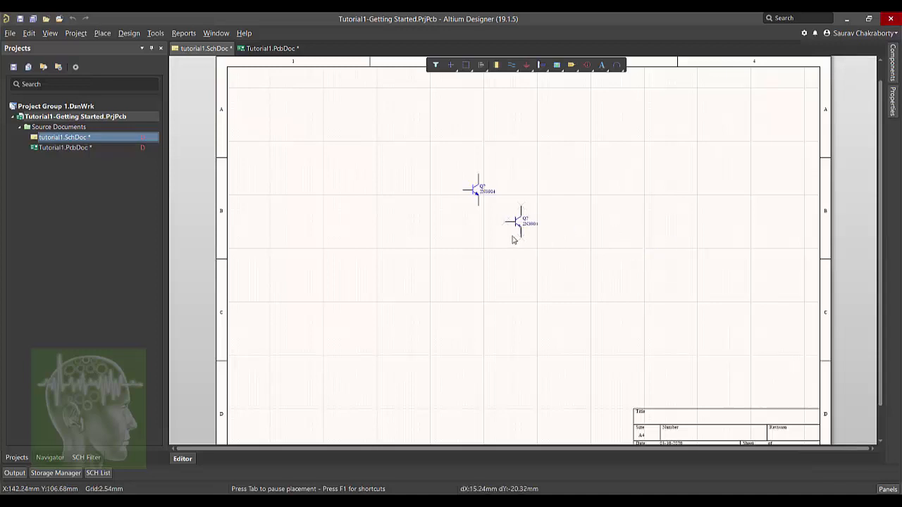
pyautogui.click(480, 259)
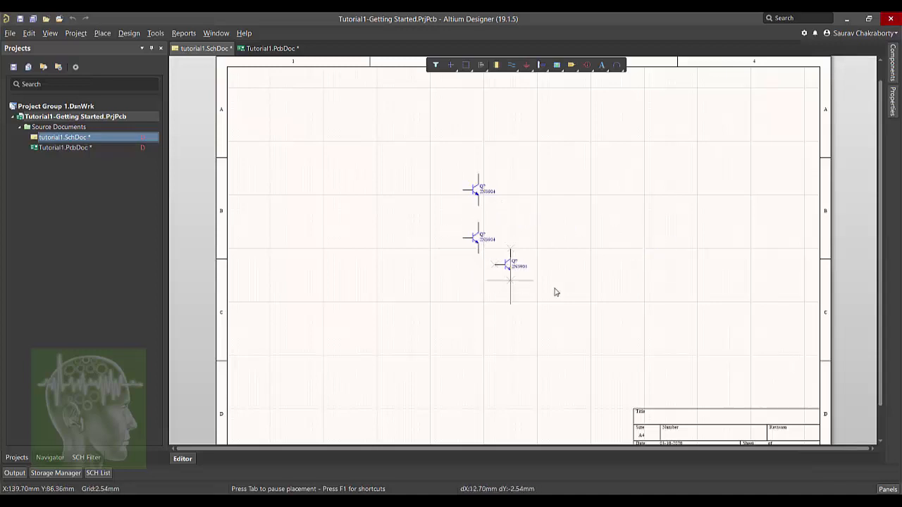
pyautogui.click(568, 291)
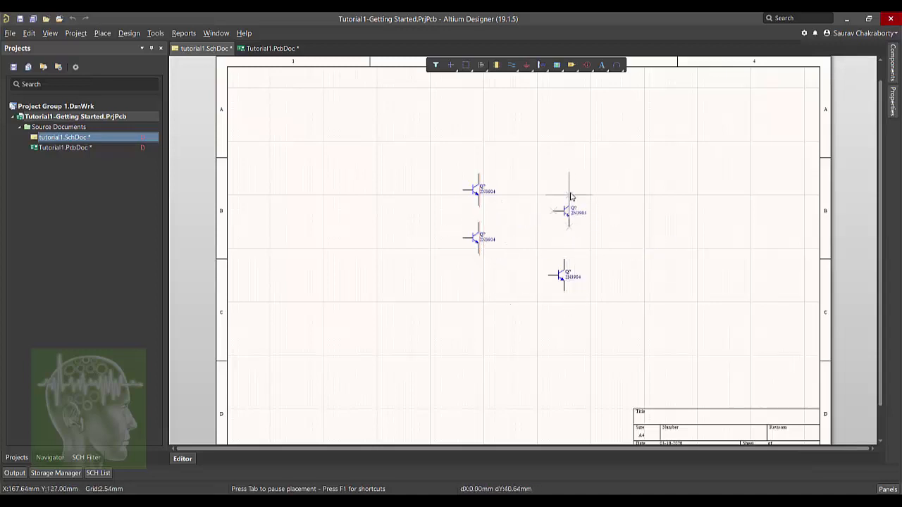
# Step: Open the Tutorial1.PcbDoc document and display its board properties
pyautogui.doubleClick(76, 148)
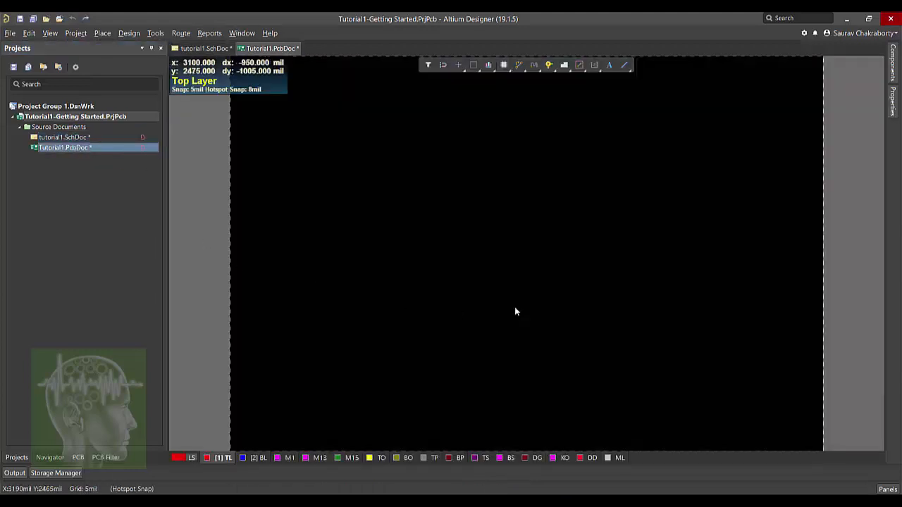
pyautogui.click(893, 112)
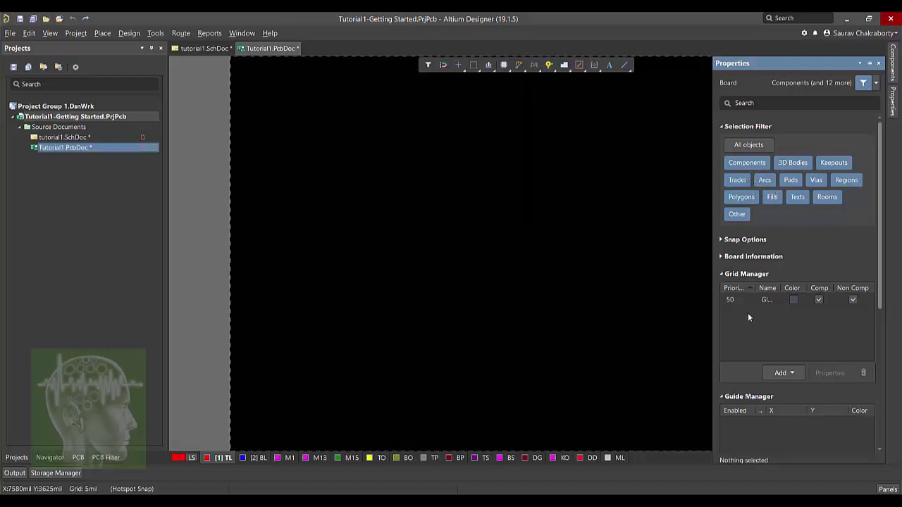
# Step: Place one ADC-8 component from Miscellaneous Devices.IntLib on the board at about X 3185 mil, Y 3560 mil, and inspect its footprint
pyautogui.click(893, 70)
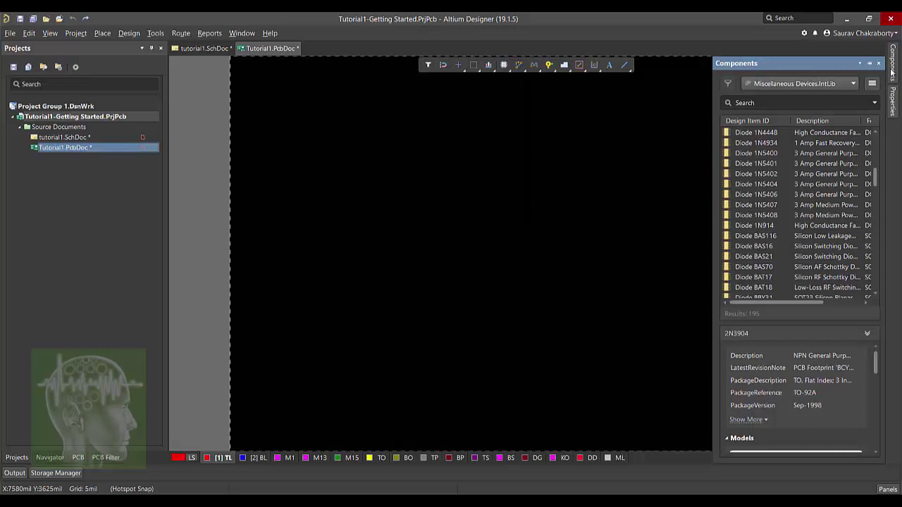
pyautogui.scroll(5, 770, 186)
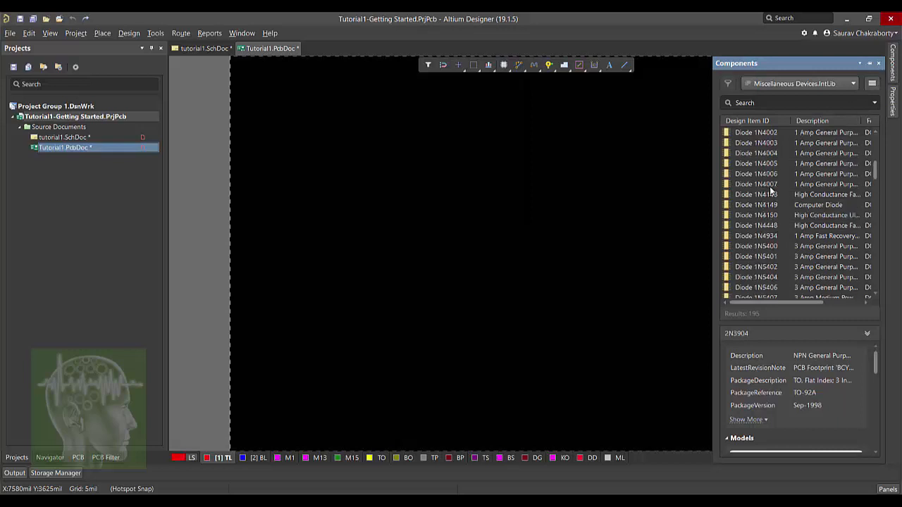
pyautogui.scroll(1, 772, 190)
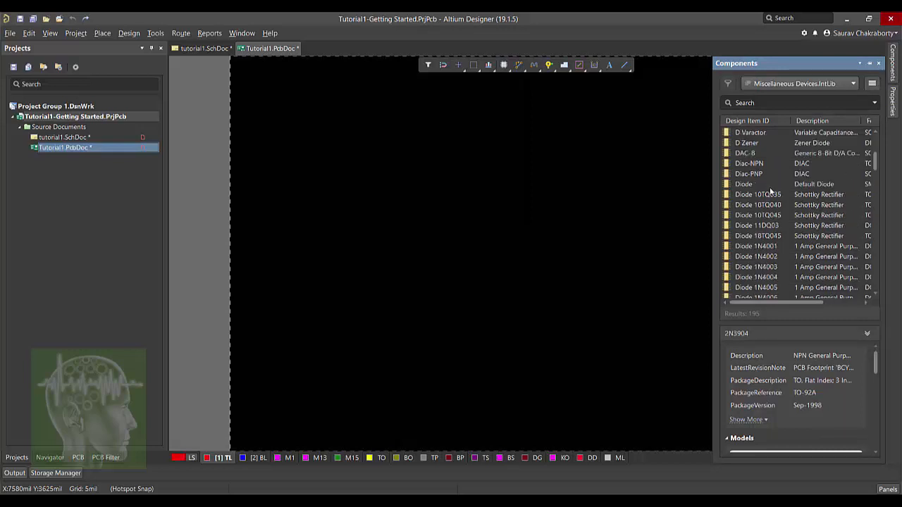
pyautogui.scroll(3, 769, 188)
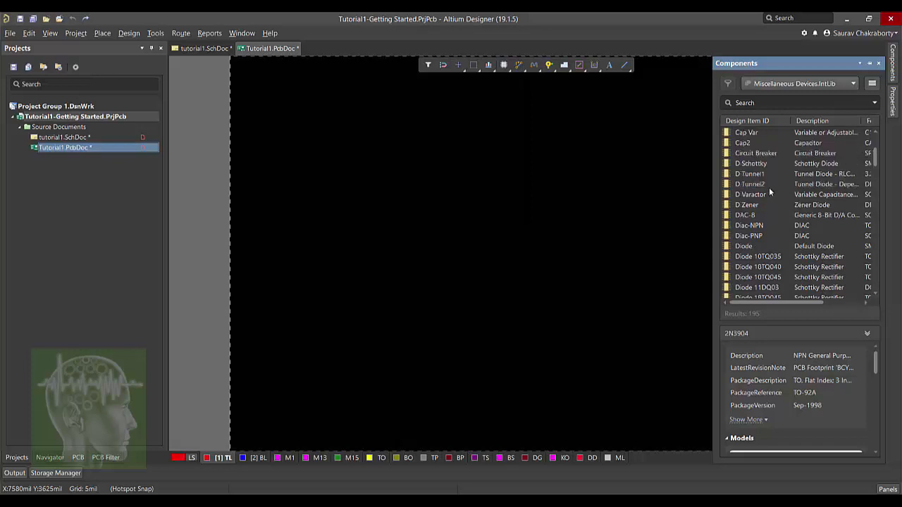
pyautogui.scroll(4, 769, 187)
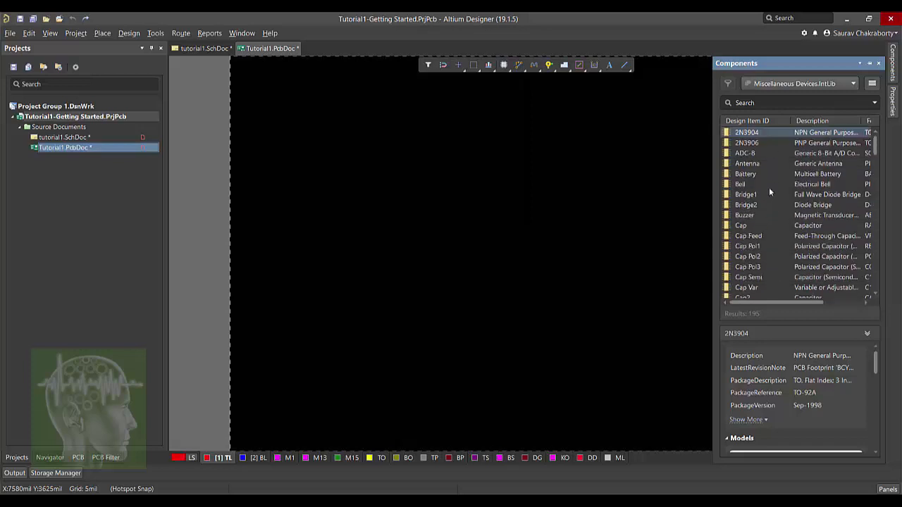
pyautogui.click(754, 154)
pyautogui.moveTo(754, 153); pyautogui.dragTo(446, 203)
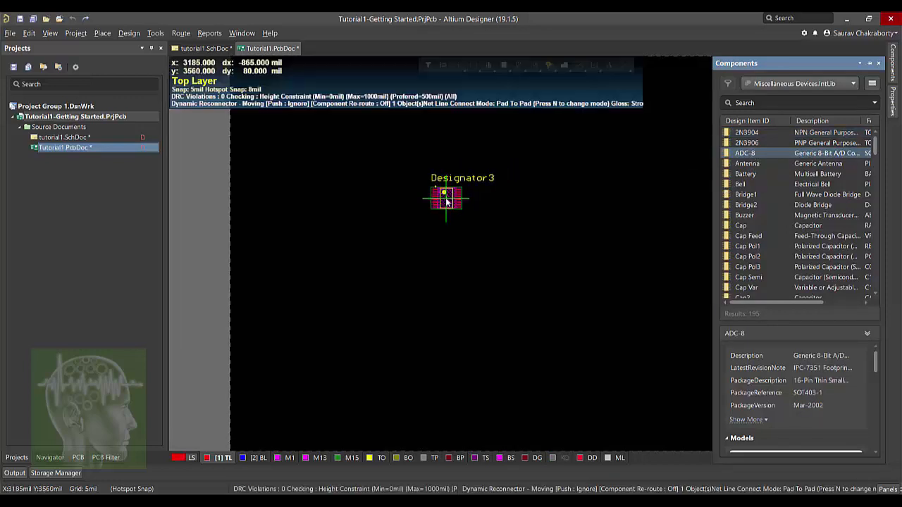
pyautogui.click(446, 203)
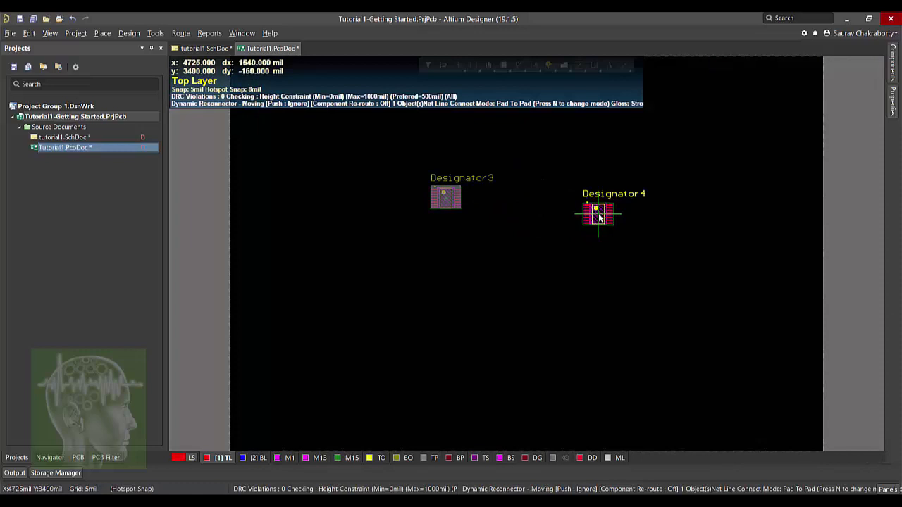
pyautogui.press('Escape')
pyautogui.scroll(3, 418, 220)
pyautogui.scroll(-2, 421, 229)
pyautogui.keyDown('ctrl'); pyautogui.scroll(1, 452, 208); pyautogui.keyUp('ctrl')
pyautogui.keyDown('ctrl'); pyautogui.scroll(3, 453, 208); pyautogui.keyUp('ctrl')
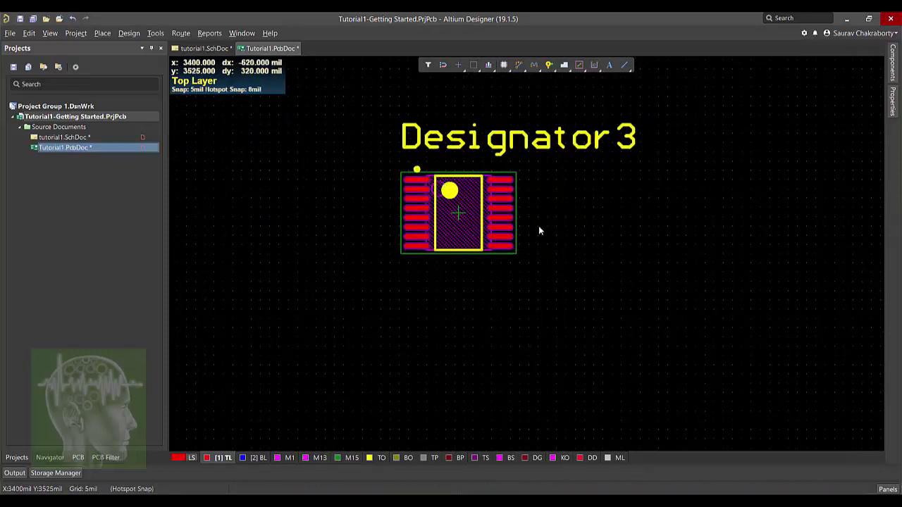
pyautogui.keyDown('ctrl'); pyautogui.scroll(-4, 539, 231); pyautogui.keyUp('ctrl')
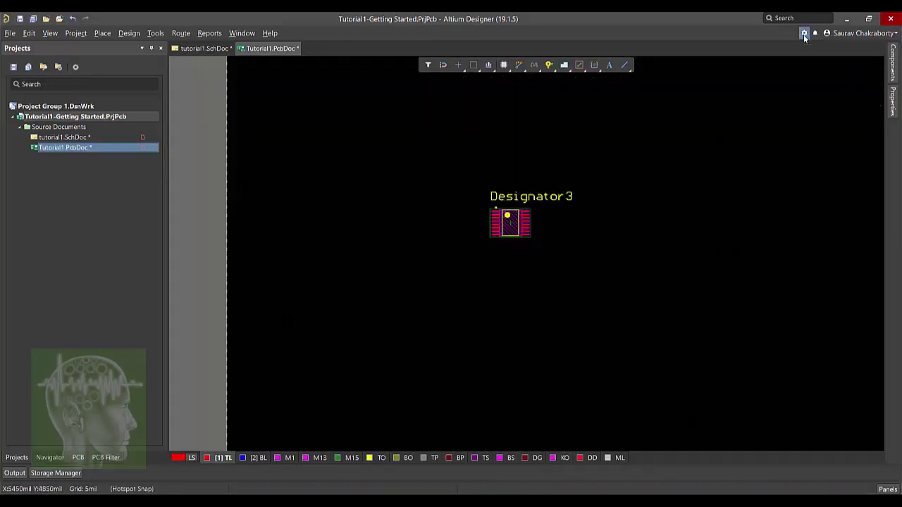
# Step: Open the program preferences and review which settings pages the System, Schematic and PCB Editor categories contain
pyautogui.click(805, 33)
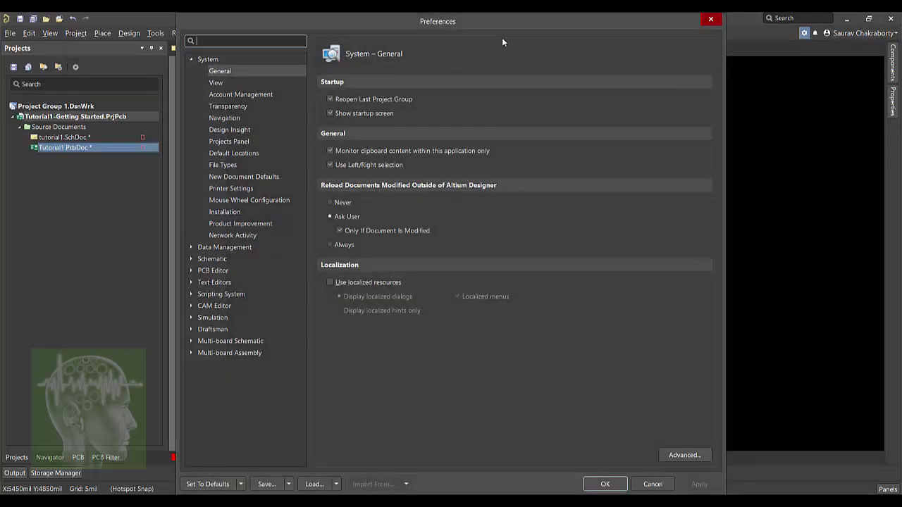
pyautogui.click(191, 60)
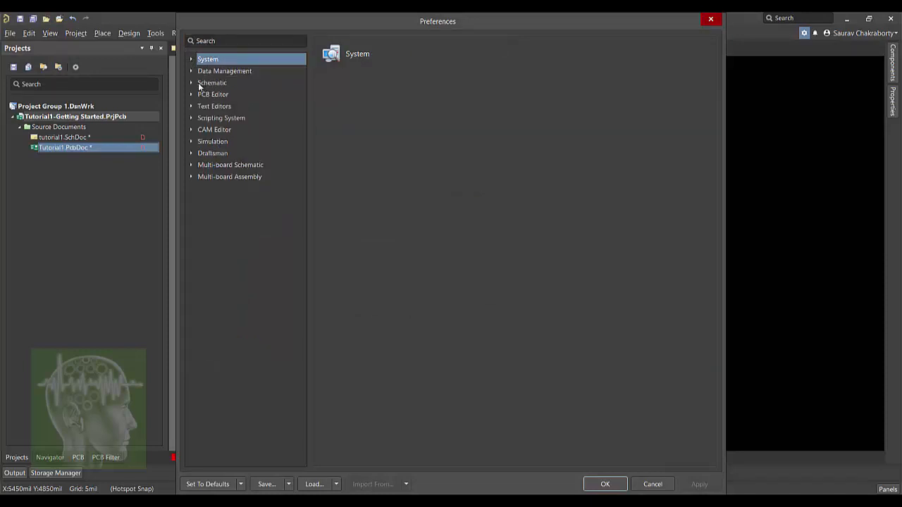
pyautogui.click(206, 83)
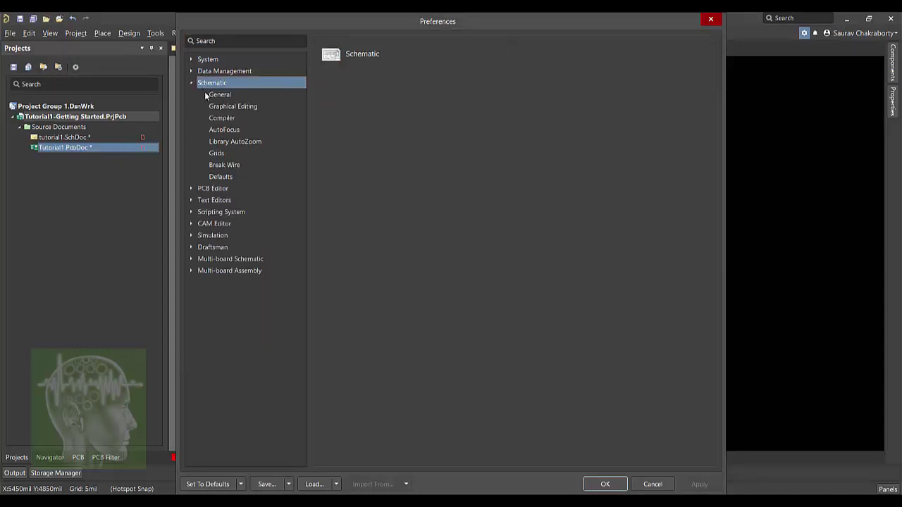
pyautogui.click(206, 189)
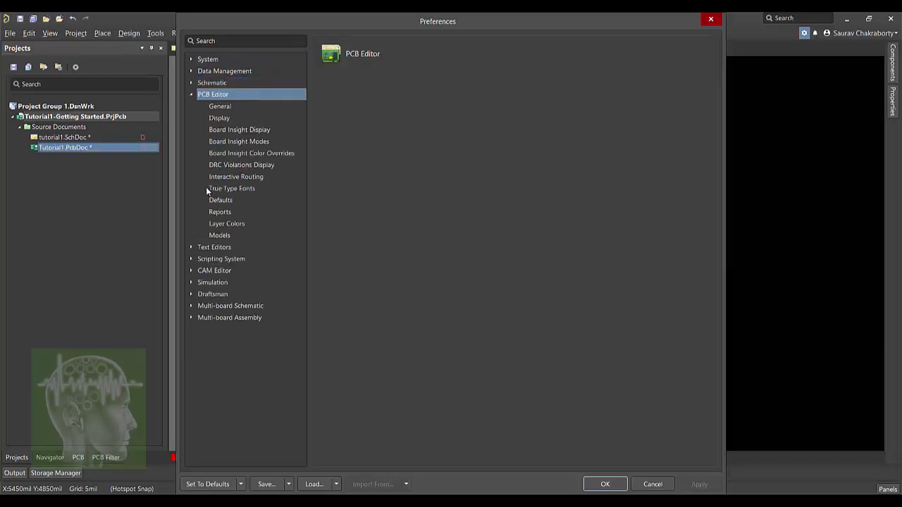
# Step: Review the DRC, View / Language and General settings of the CAM Editor preferences, and accept the preferences
pyautogui.click(201, 270)
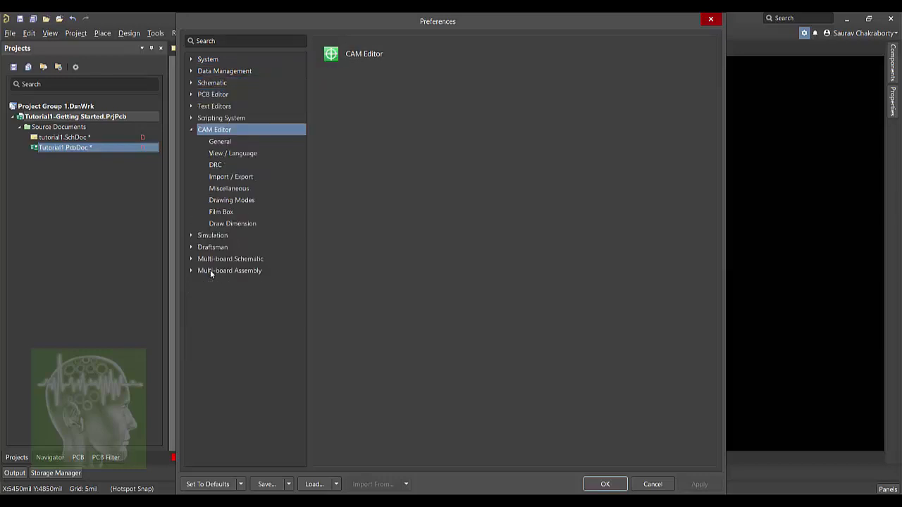
pyautogui.click(216, 164)
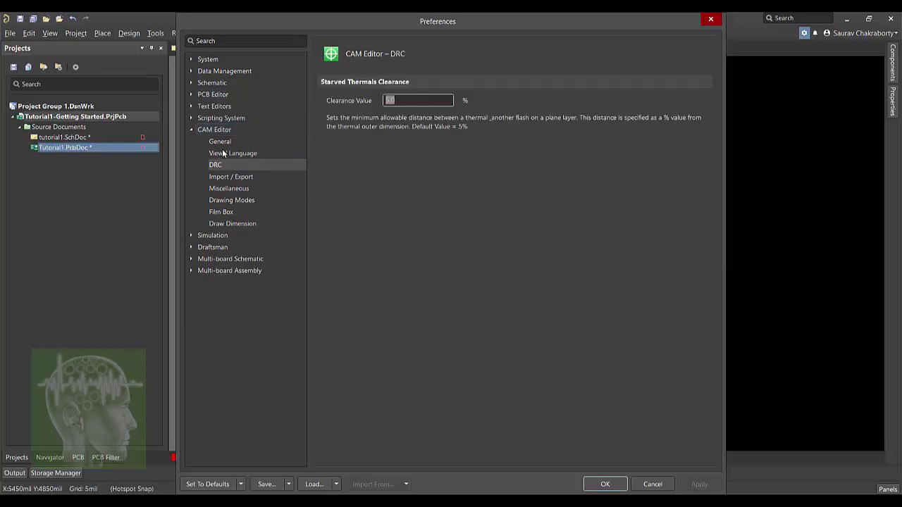
pyautogui.click(220, 154)
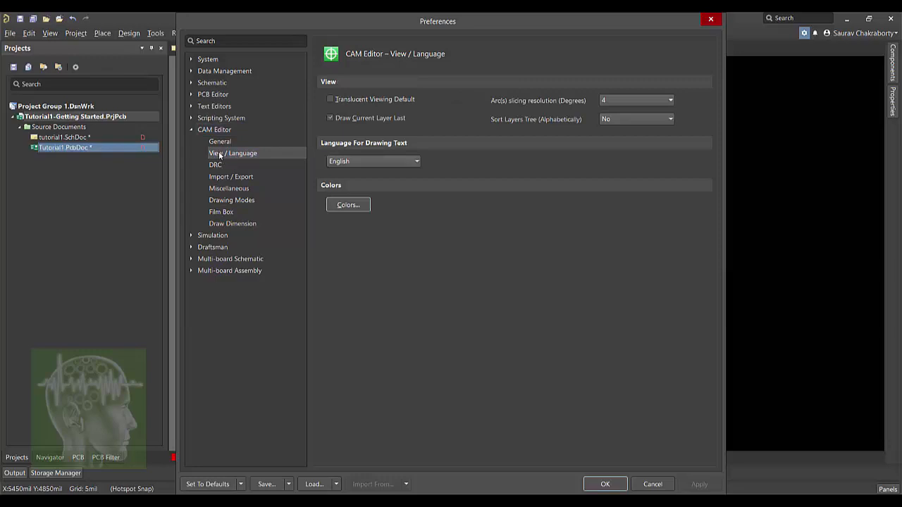
pyautogui.click(219, 144)
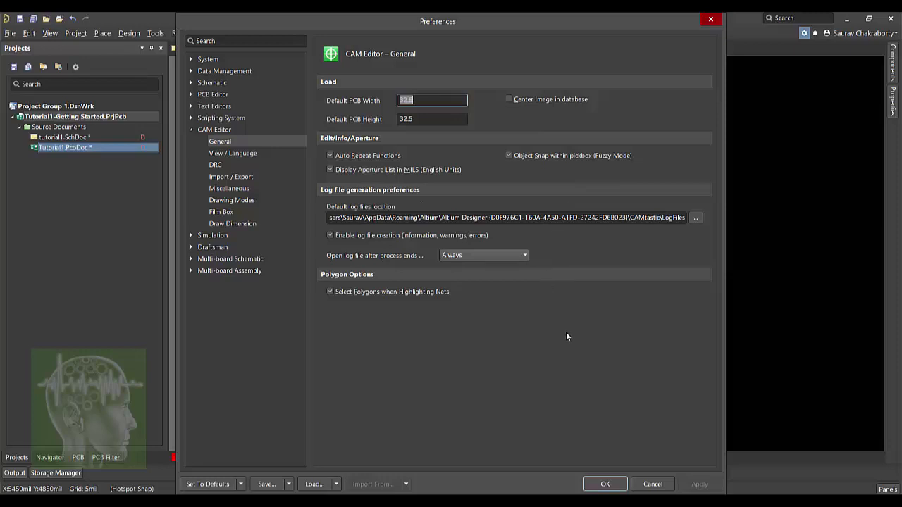
pyautogui.click(602, 490)
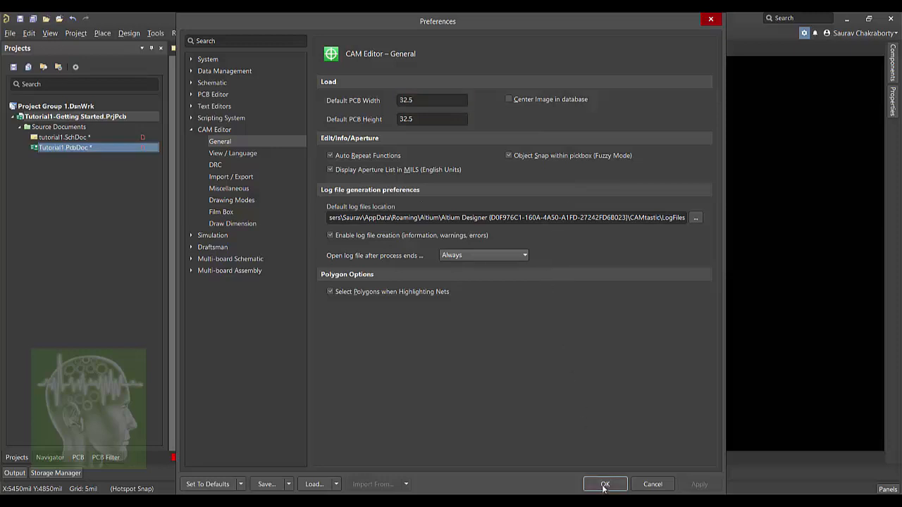